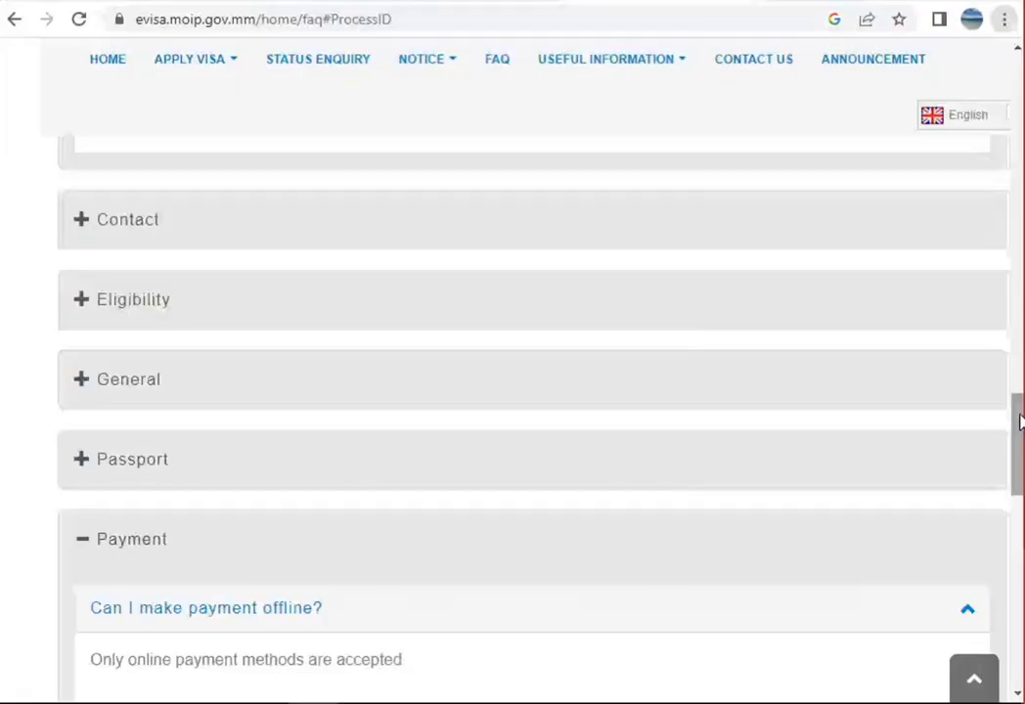
# - Read the FAQ answers on payment, general visa rules, passports, children's applications and eligibility
pyautogui.moveTo(1020, 418); pyautogui.dragTo(1020, 443)
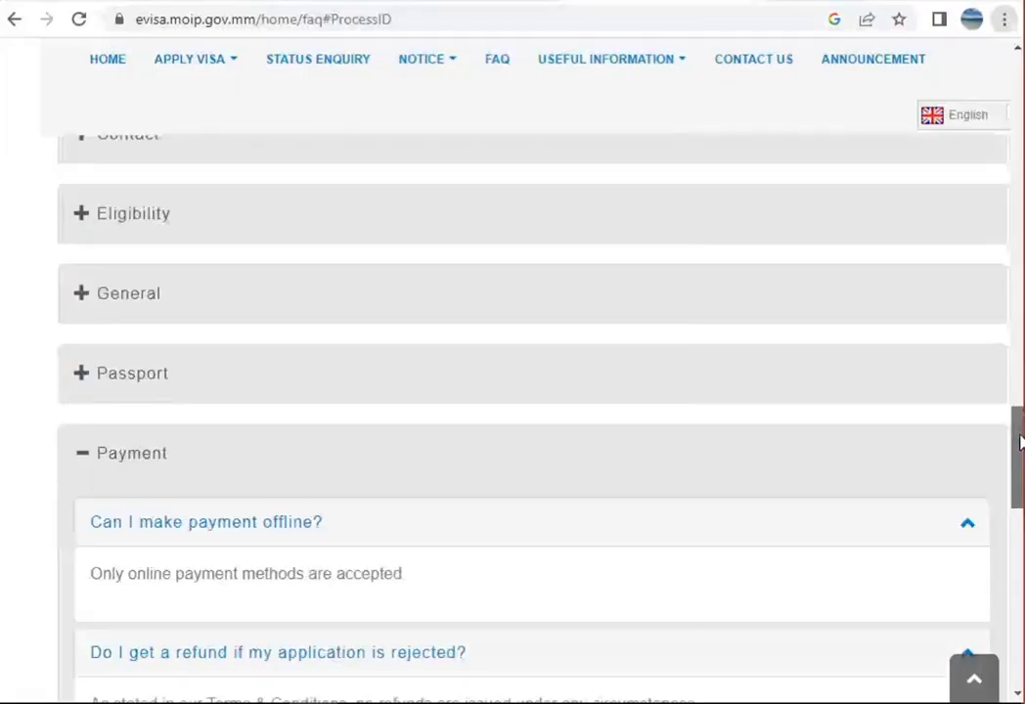
pyautogui.moveTo(1020, 442); pyautogui.dragTo(1020, 465)
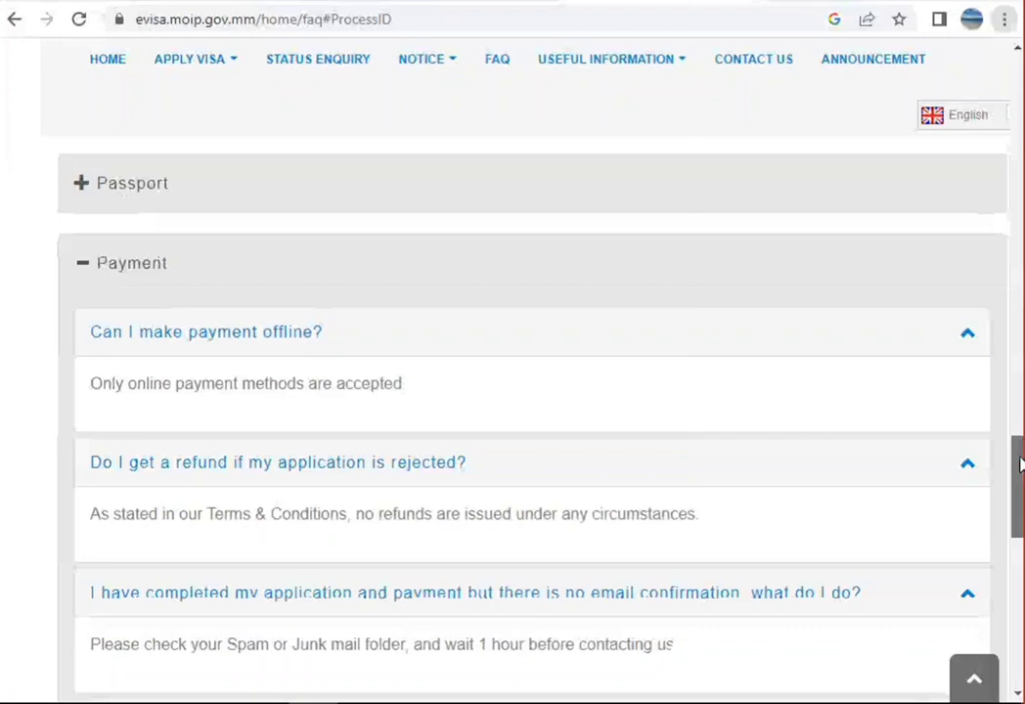
pyautogui.moveTo(1018, 465); pyautogui.dragTo(1018, 313)
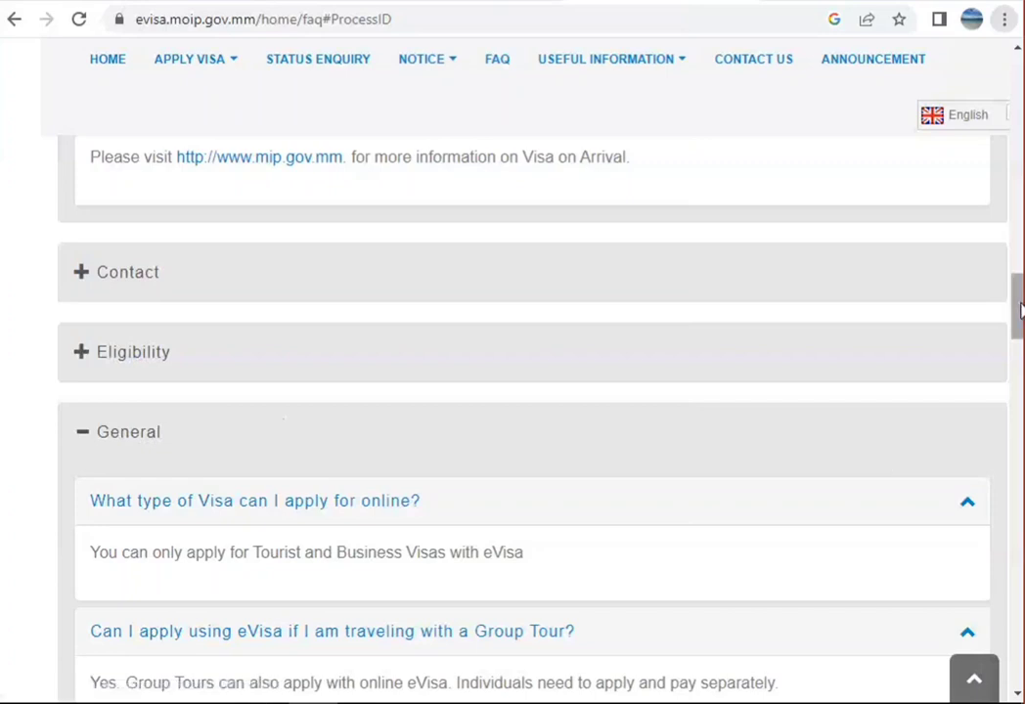
pyautogui.moveTo(1019, 310); pyautogui.dragTo(1019, 495)
pyautogui.scroll(-2, 734, 586)
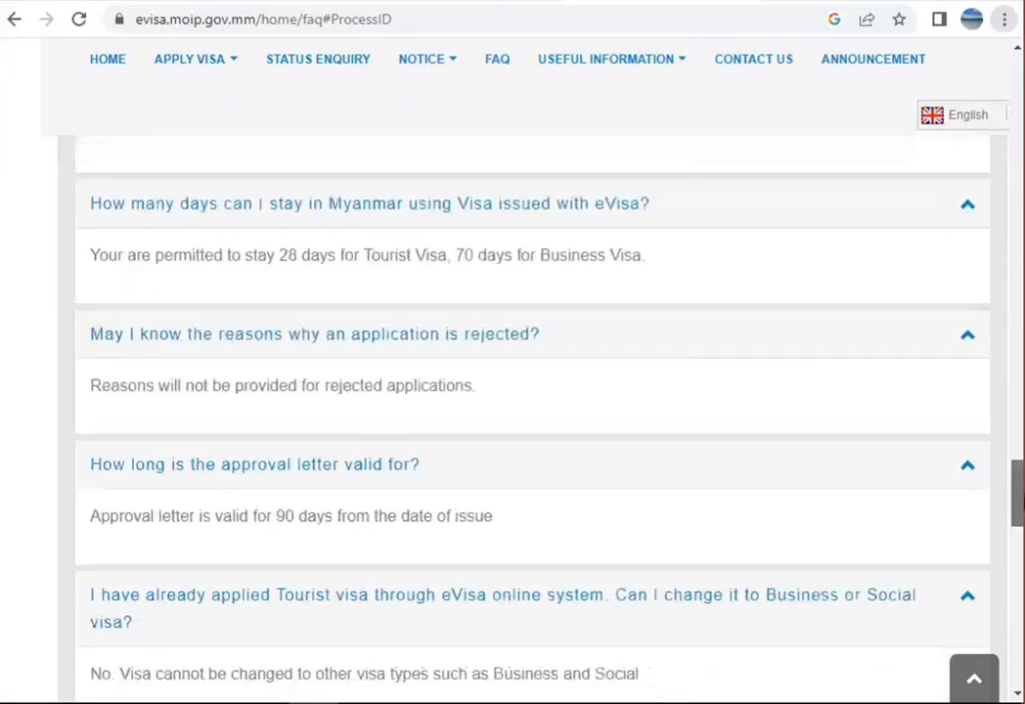
pyautogui.click(715, 606)
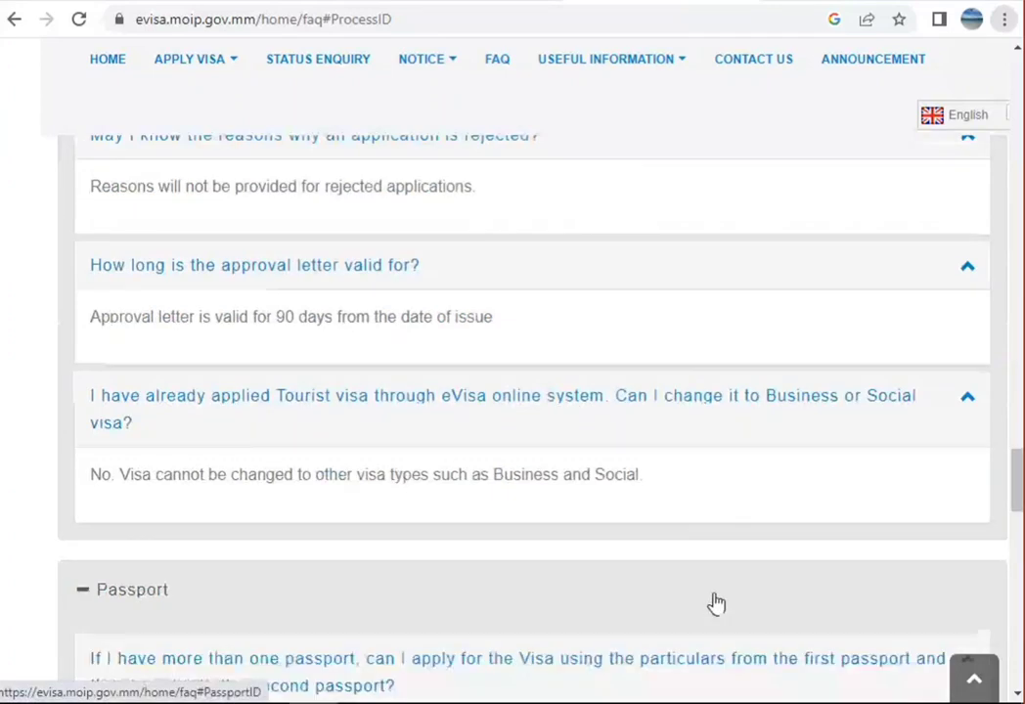
pyautogui.moveTo(1019, 494); pyautogui.dragTo(1019, 544)
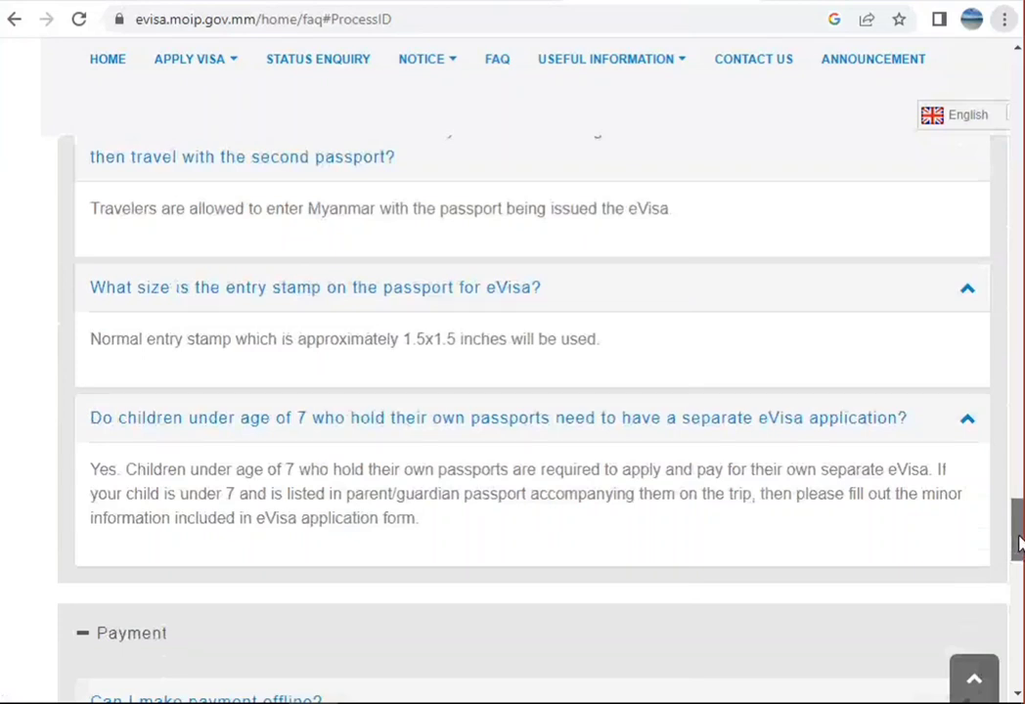
pyautogui.moveTo(293, 469); pyautogui.dragTo(328, 477)
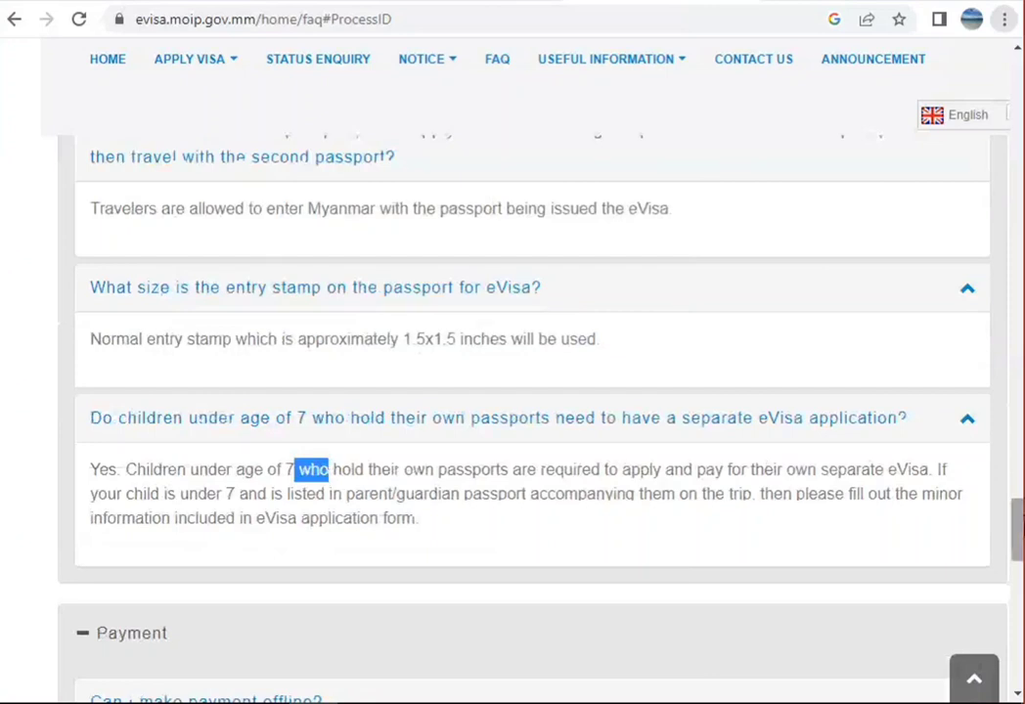
pyautogui.scroll(20, 137, 487)
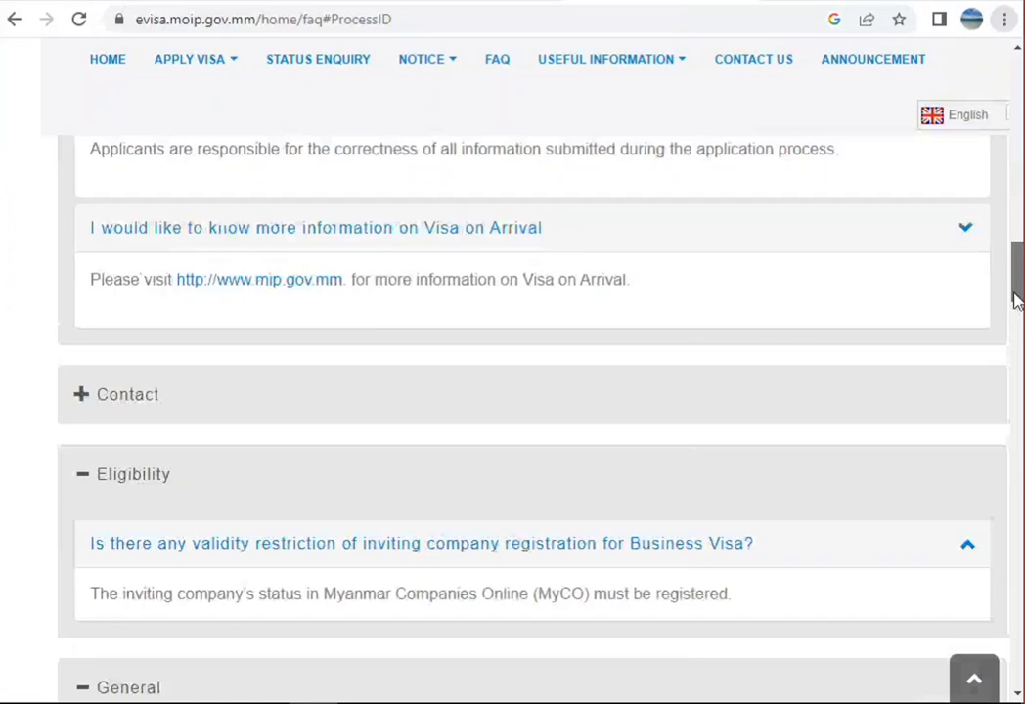
# - Start a new tourist visa application
pyautogui.moveTo(1016, 302); pyautogui.dragTo(1015, 98)
pyautogui.moveTo(227, 290)
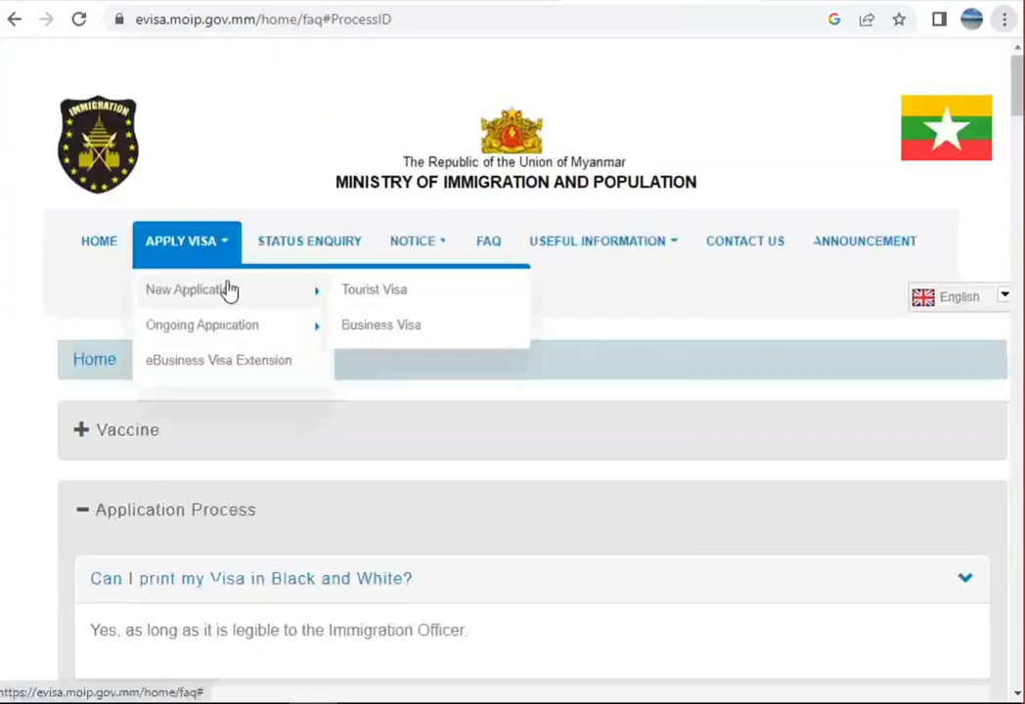
pyautogui.click(349, 298)
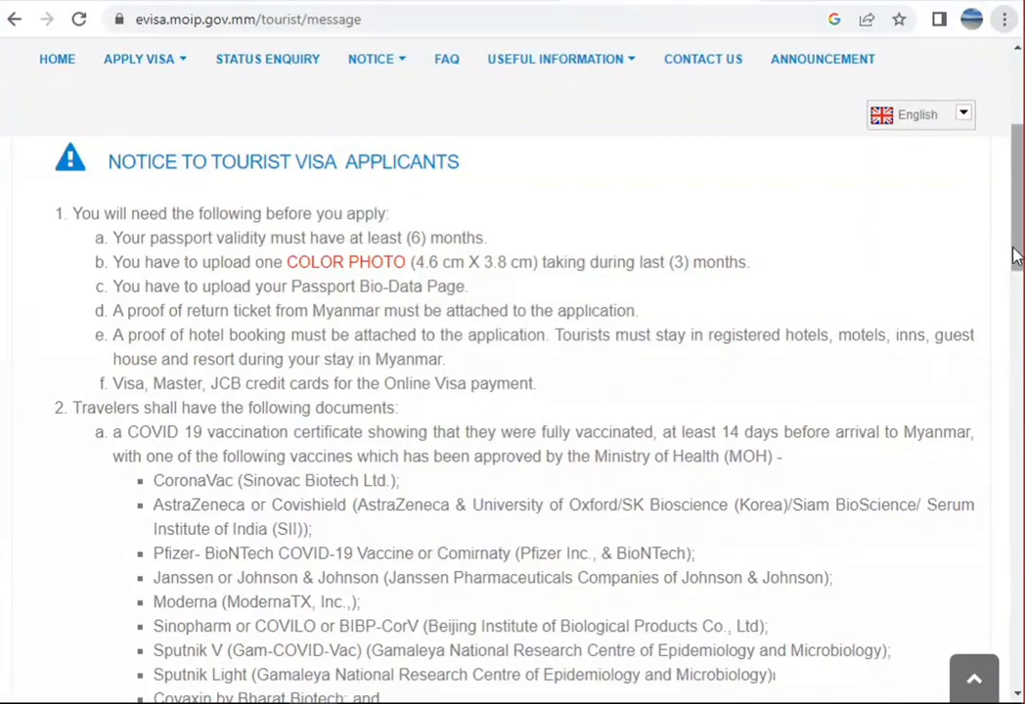
# - Read the notice to tourist visa applicants through to its end and continue to the application form
pyautogui.moveTo(1015, 257); pyautogui.dragTo(1017, 400)
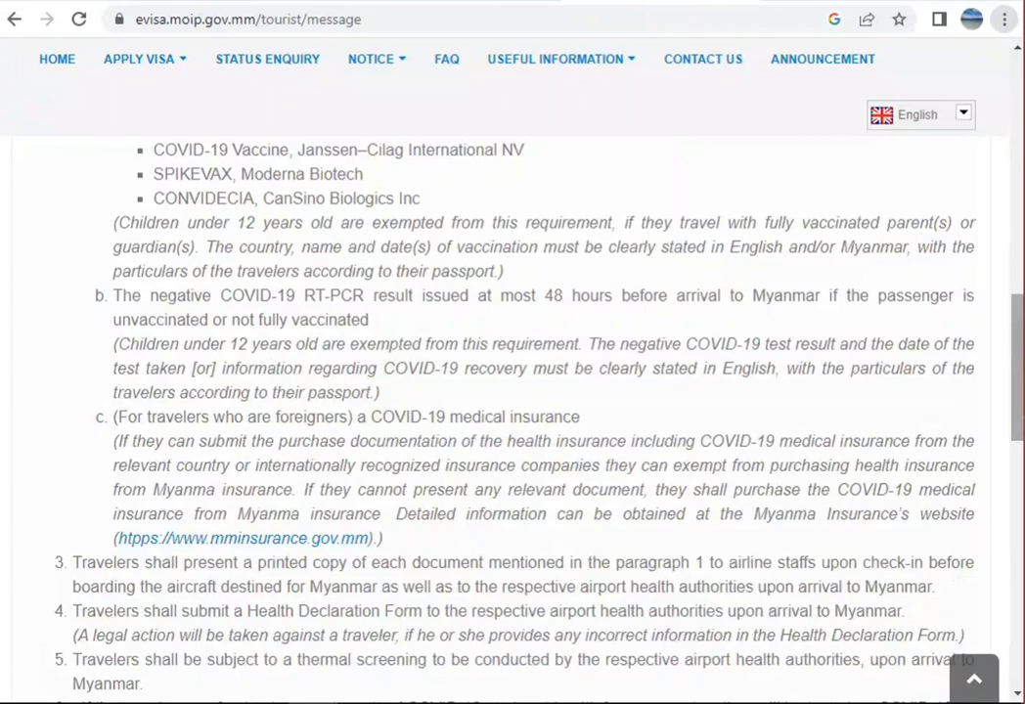
pyautogui.scroll(-1, 327, 373)
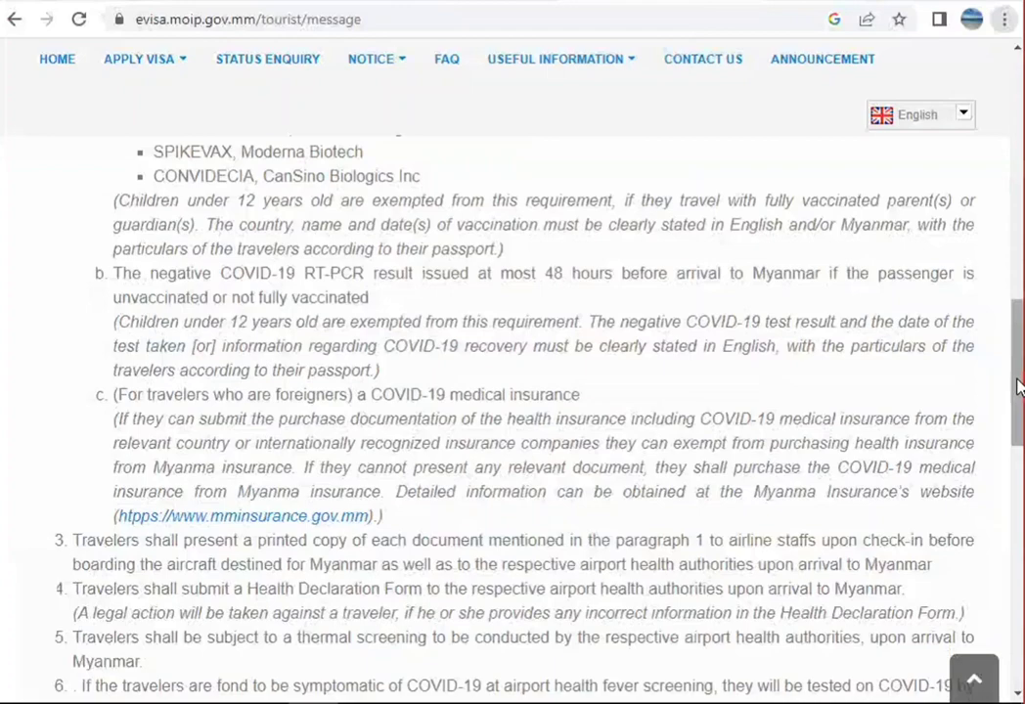
pyautogui.moveTo(1017, 386); pyautogui.dragTo(1022, 421)
pyautogui.scroll(-1, 440, 391)
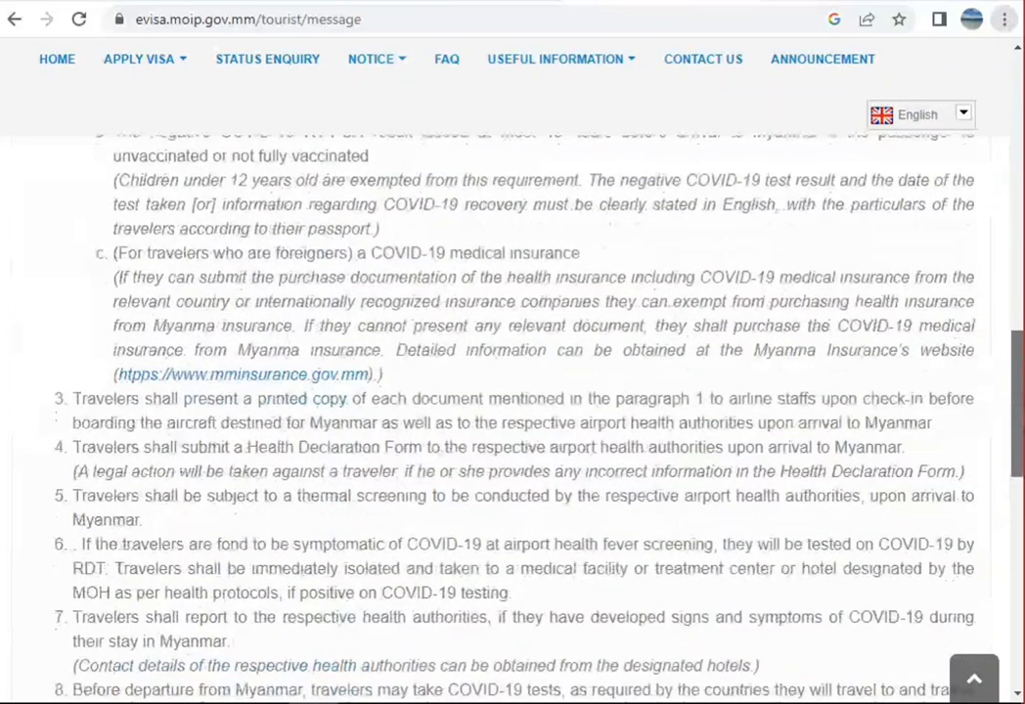
pyautogui.scroll(-2, 514, 411)
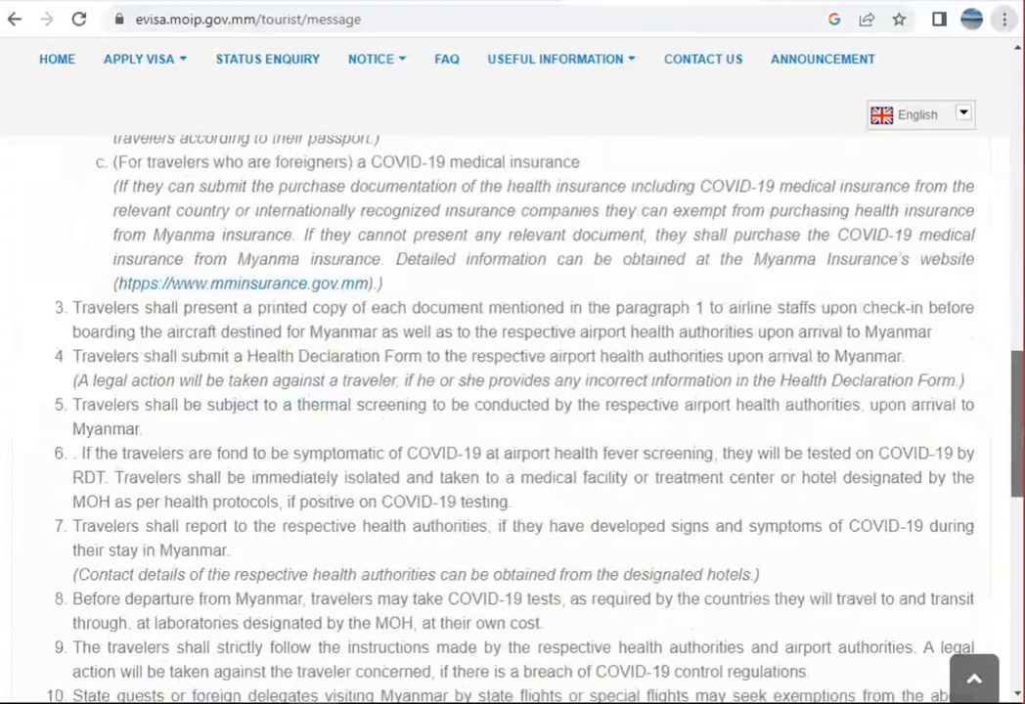
pyautogui.scroll(-5, 483, 429)
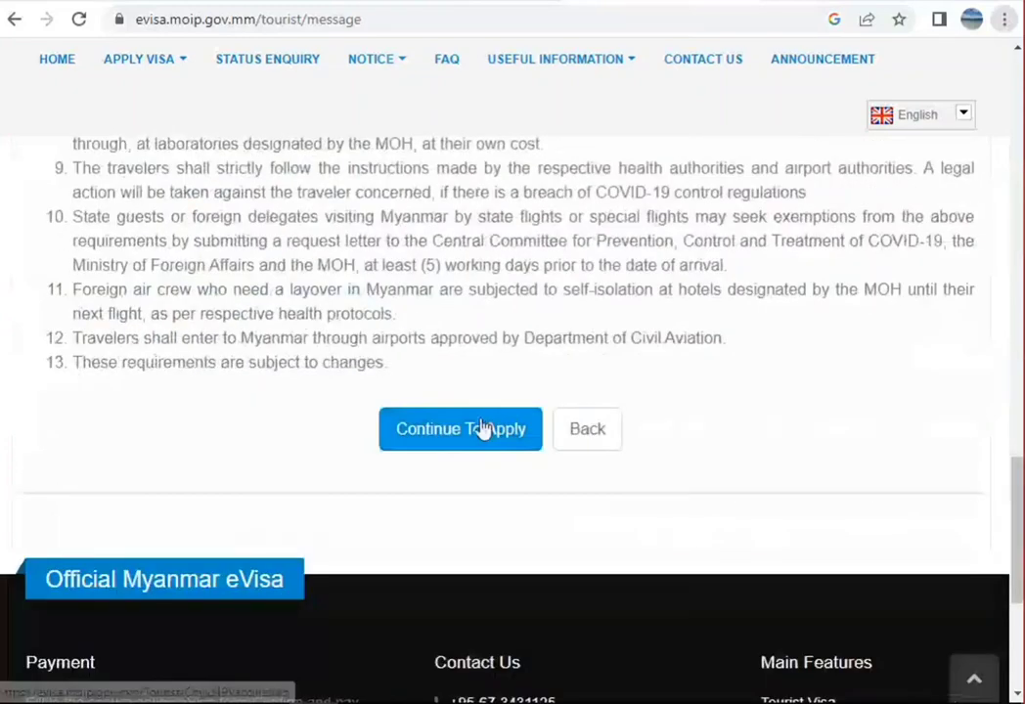
pyautogui.click(482, 428)
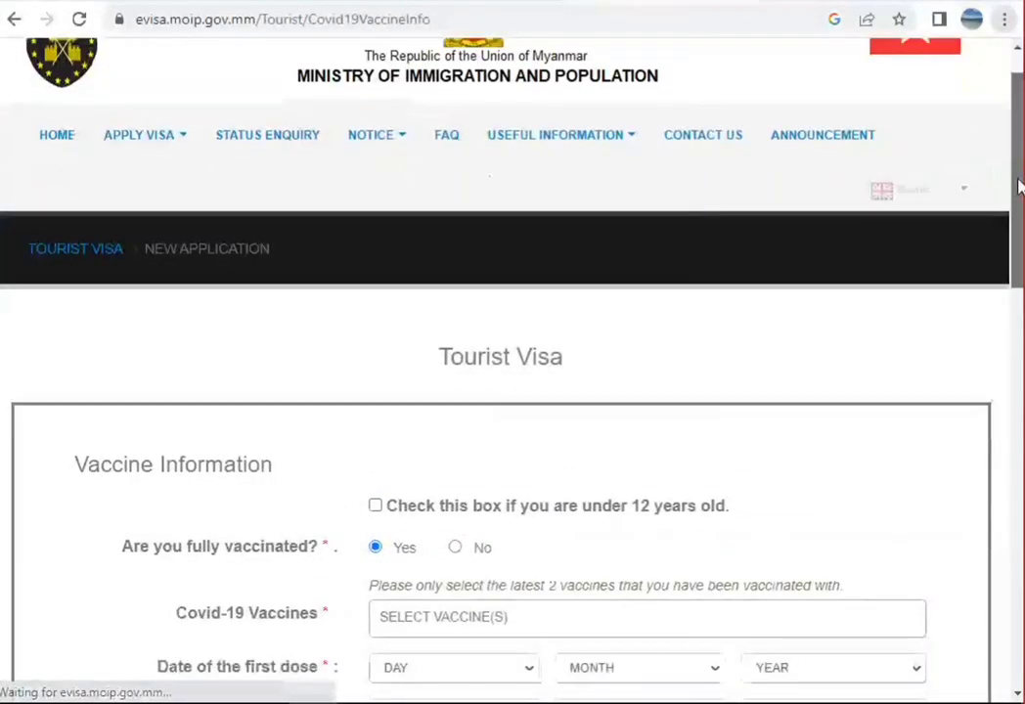
# - Select AstraZeneca or Covishield as the Covid-19 vaccine in the vaccine information section
pyautogui.moveTo(1017, 185); pyautogui.dragTo(1018, 254)
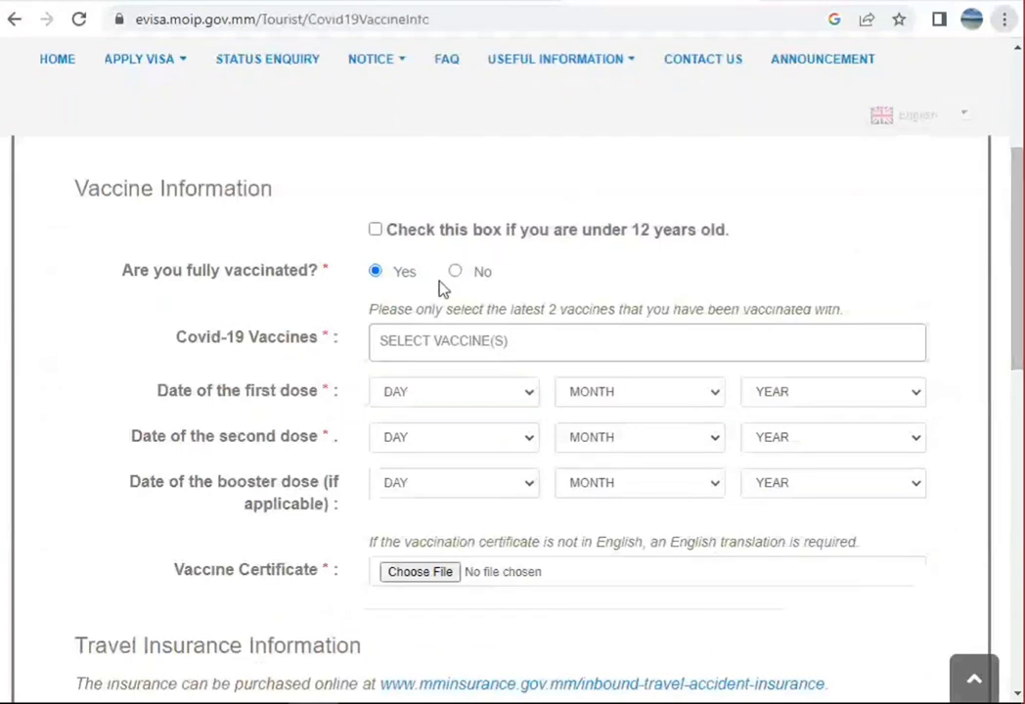
pyautogui.click(452, 338)
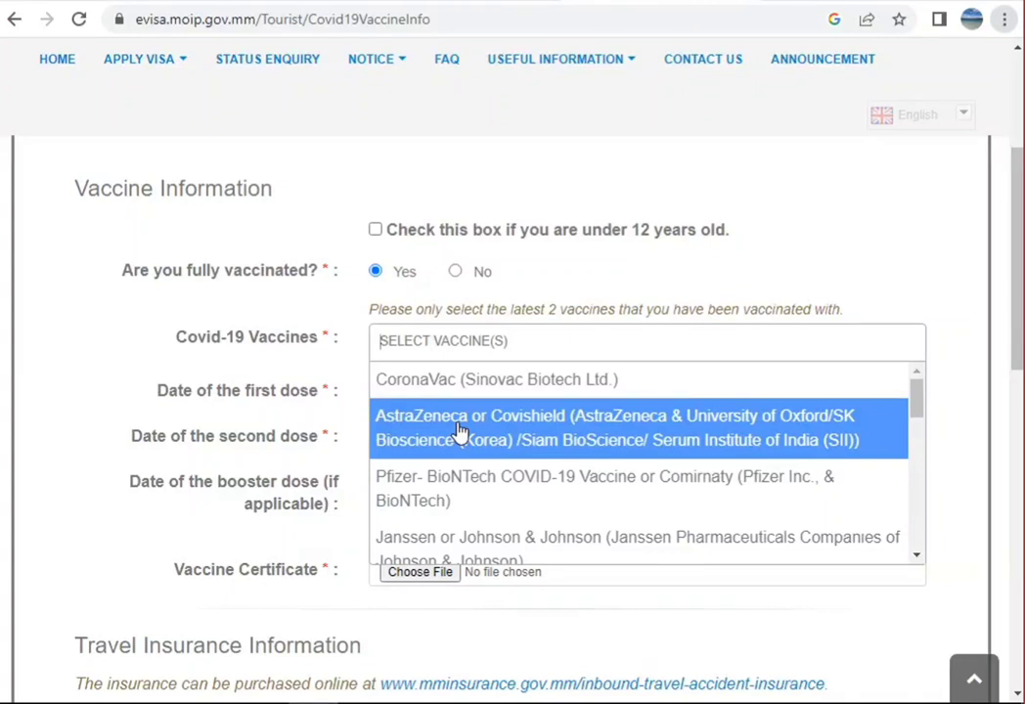
pyautogui.click(460, 431)
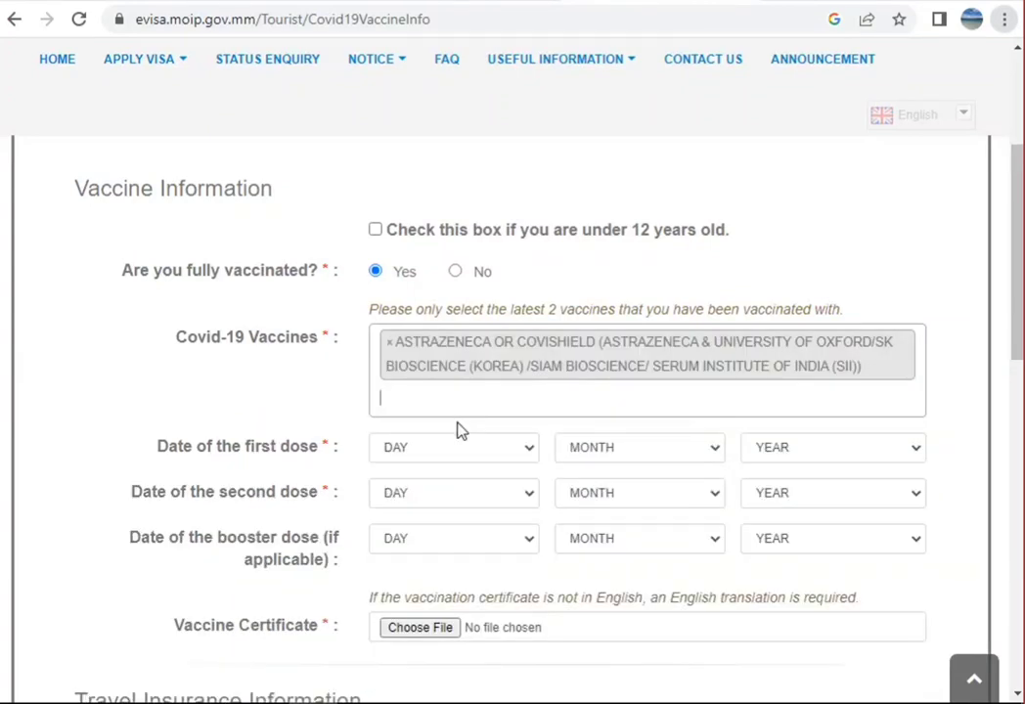
# - Set the date of the first vaccine dose to 15 October 2022
pyautogui.click(496, 455)
pyautogui.click(635, 446)
pyautogui.click(626, 627)
pyautogui.click(832, 447)
pyautogui.click(833, 486)
# - Set the date of the second vaccine dose to 4 March 2023
pyautogui.click(455, 493)
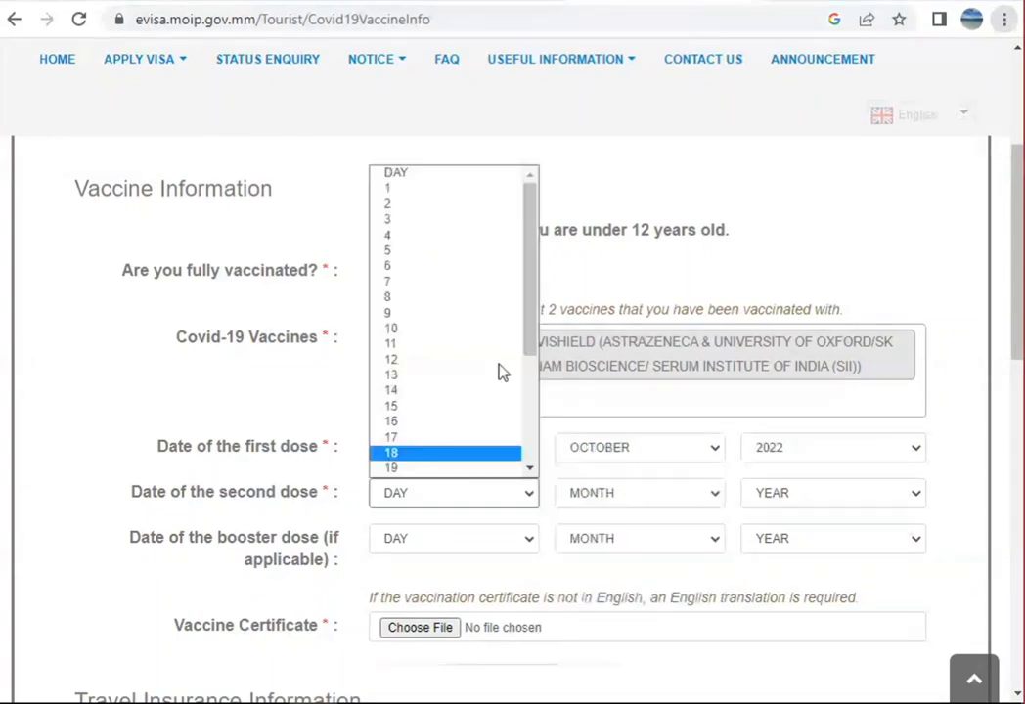
pyautogui.click(449, 234)
pyautogui.click(671, 493)
pyautogui.click(652, 327)
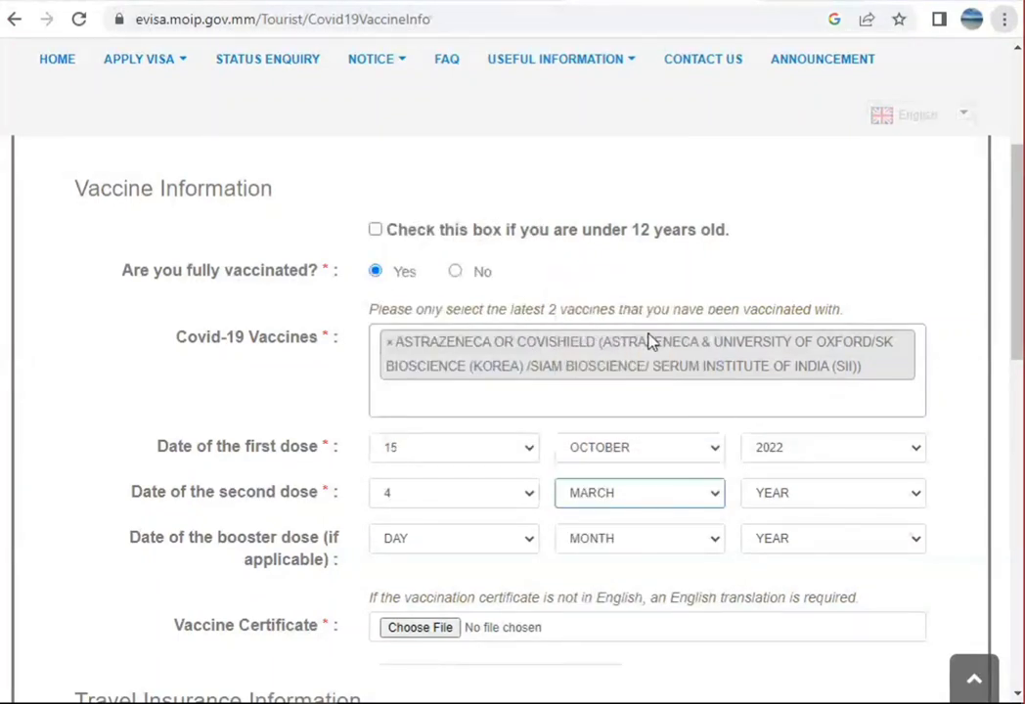
pyautogui.click(773, 494)
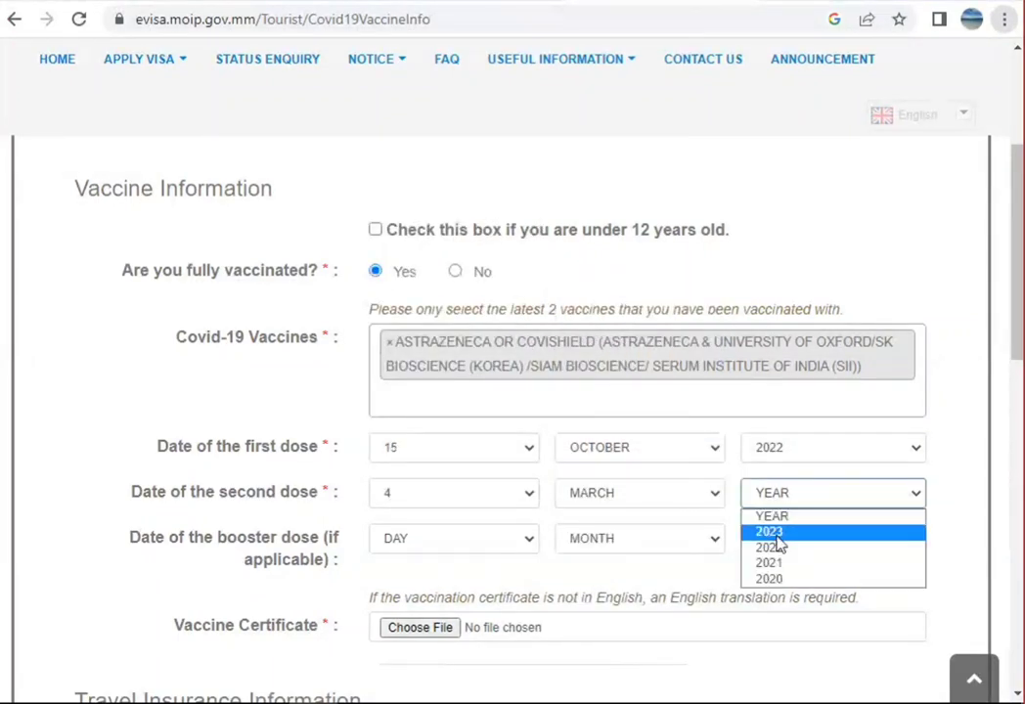
pyautogui.click(772, 533)
# - Attach Capture.JPG from the Pictures folder as the vaccine certificate
pyautogui.moveTo(1020, 228); pyautogui.dragTo(1020, 304)
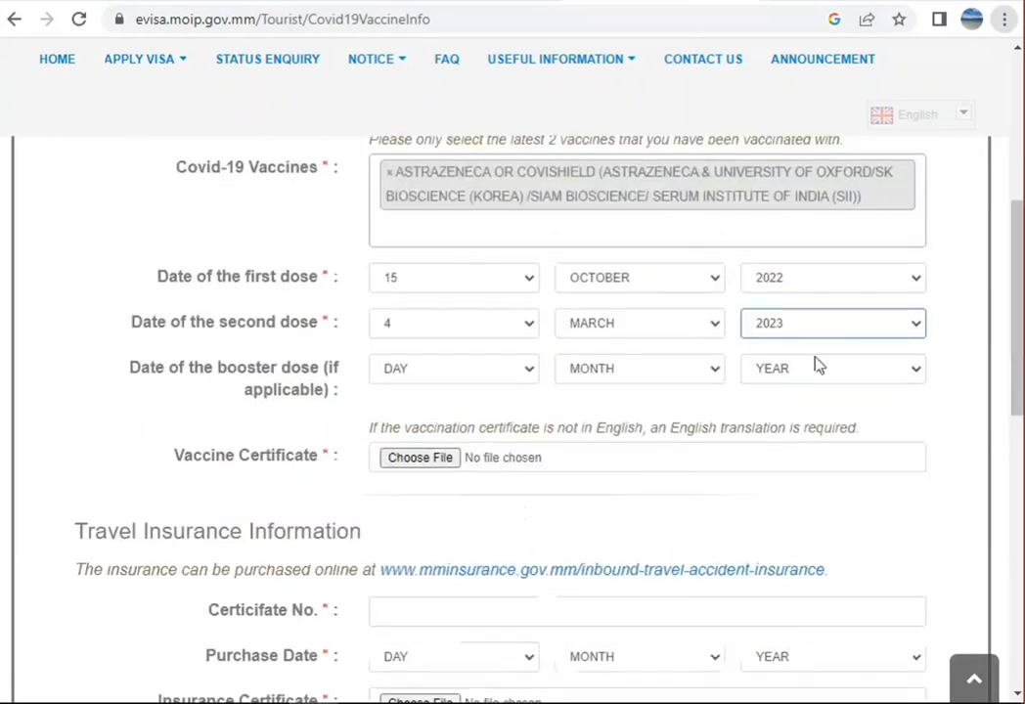
pyautogui.click(437, 464)
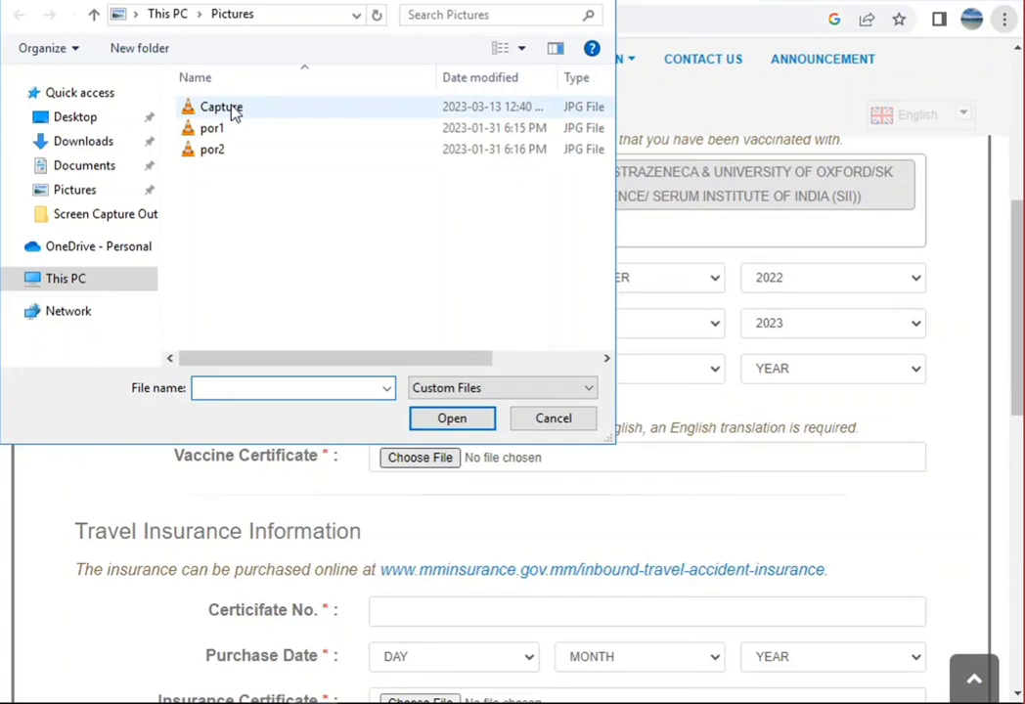
pyautogui.click(221, 108)
pyautogui.click(451, 418)
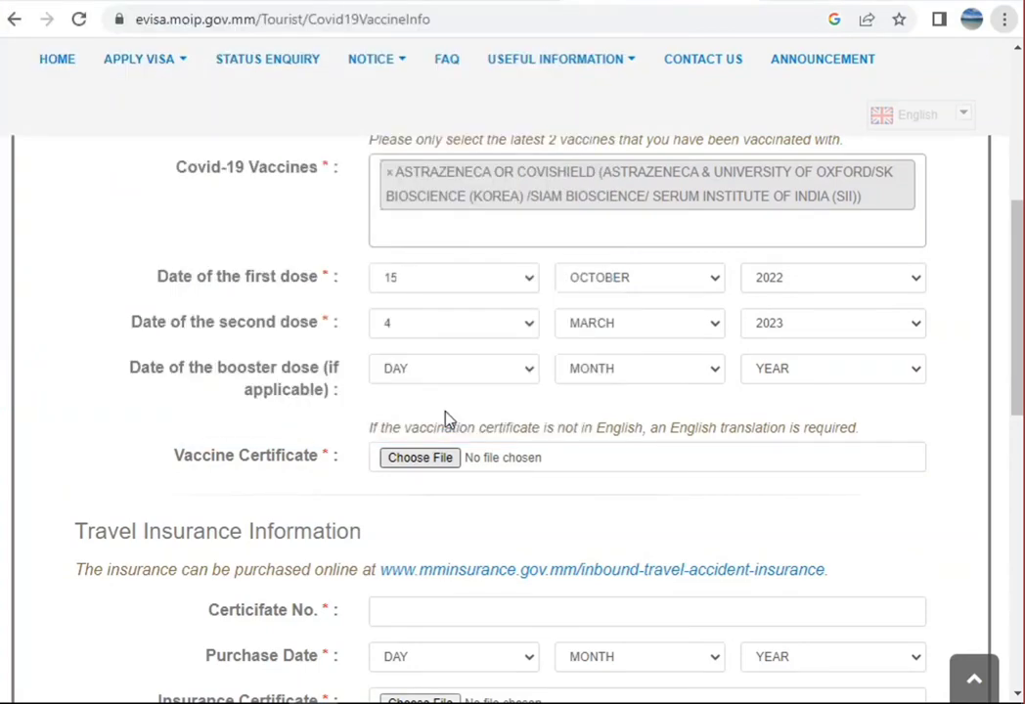
# - Enter the travel insurance certificate number and set its purchase date to 17 March 2023
pyautogui.scroll(-3, 513, 391)
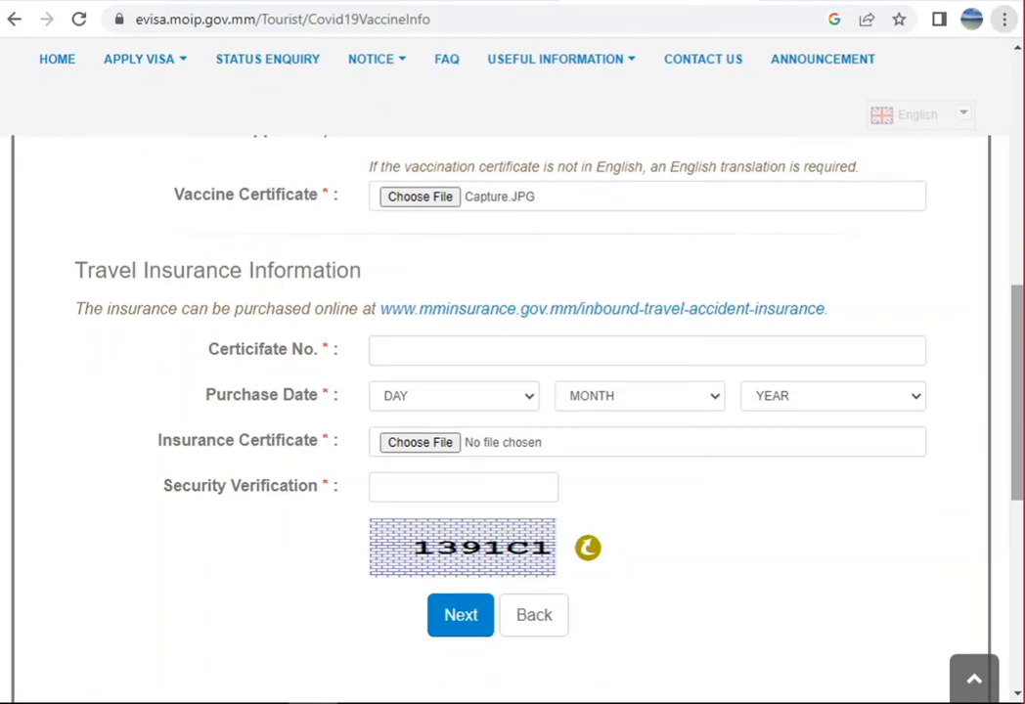
pyautogui.click(699, 347)
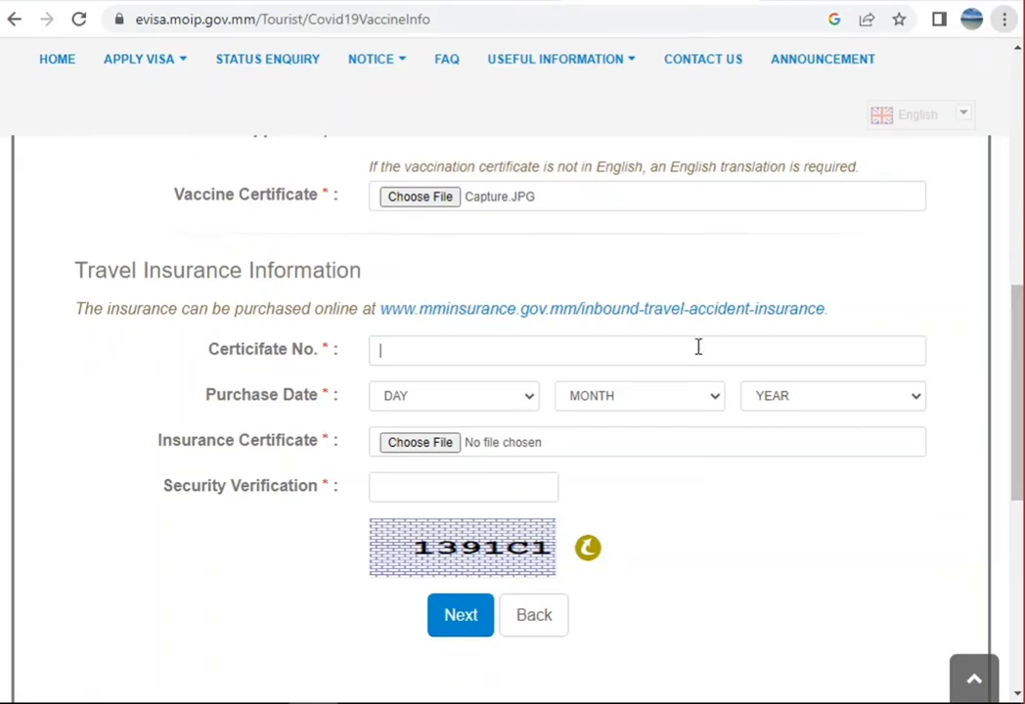
pyautogui.click(523, 410)
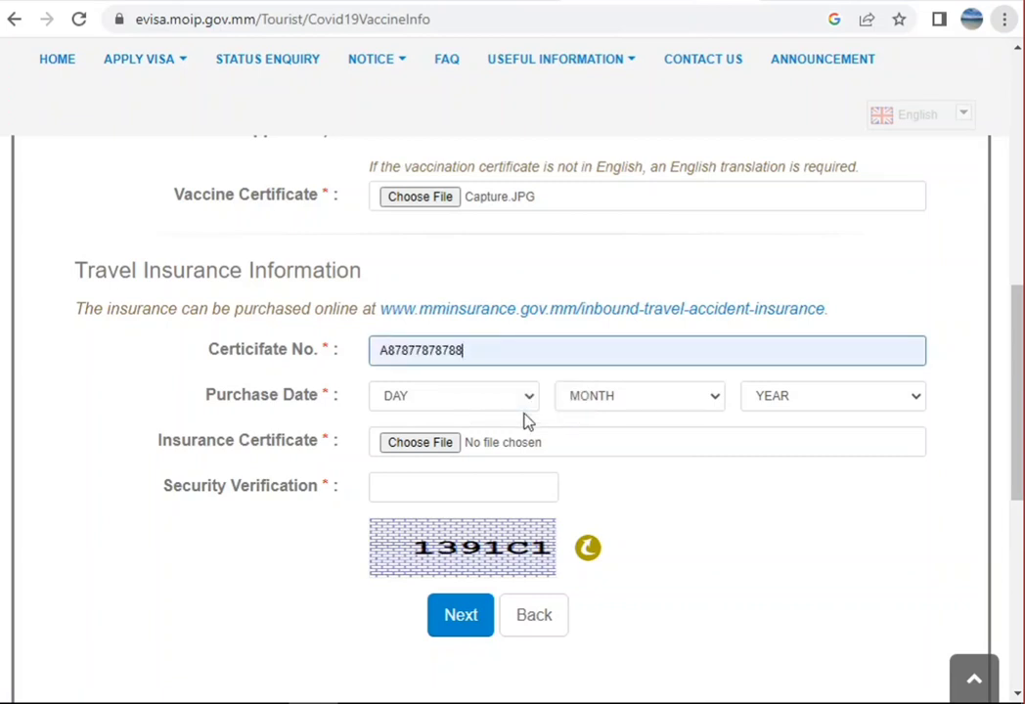
pyautogui.click(484, 403)
pyautogui.click(470, 344)
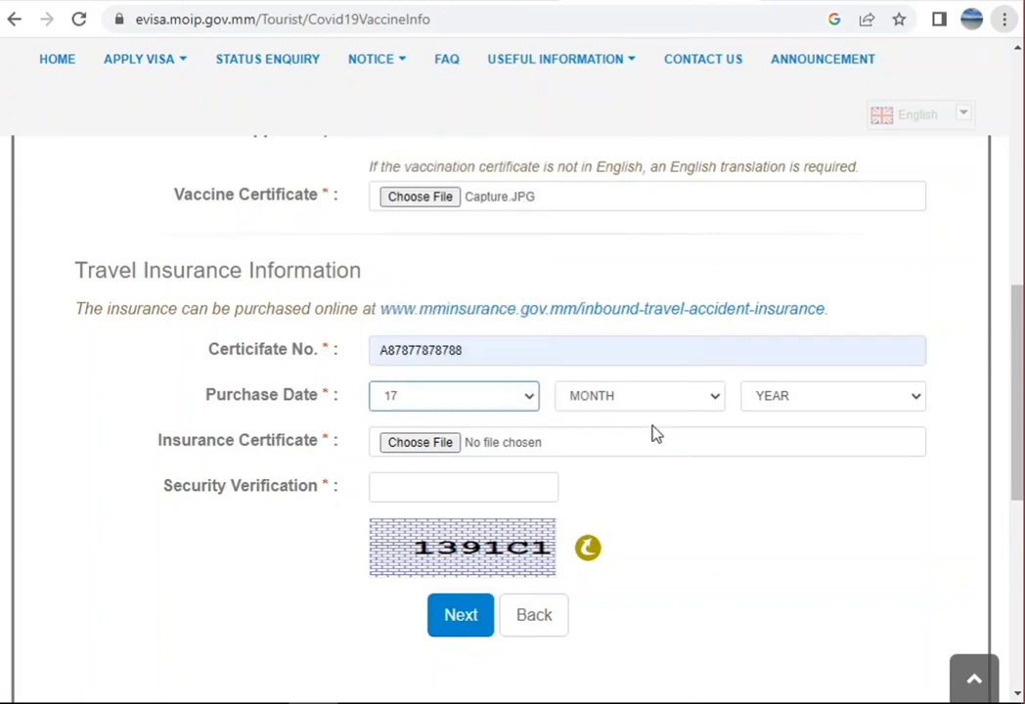
pyautogui.click(655, 401)
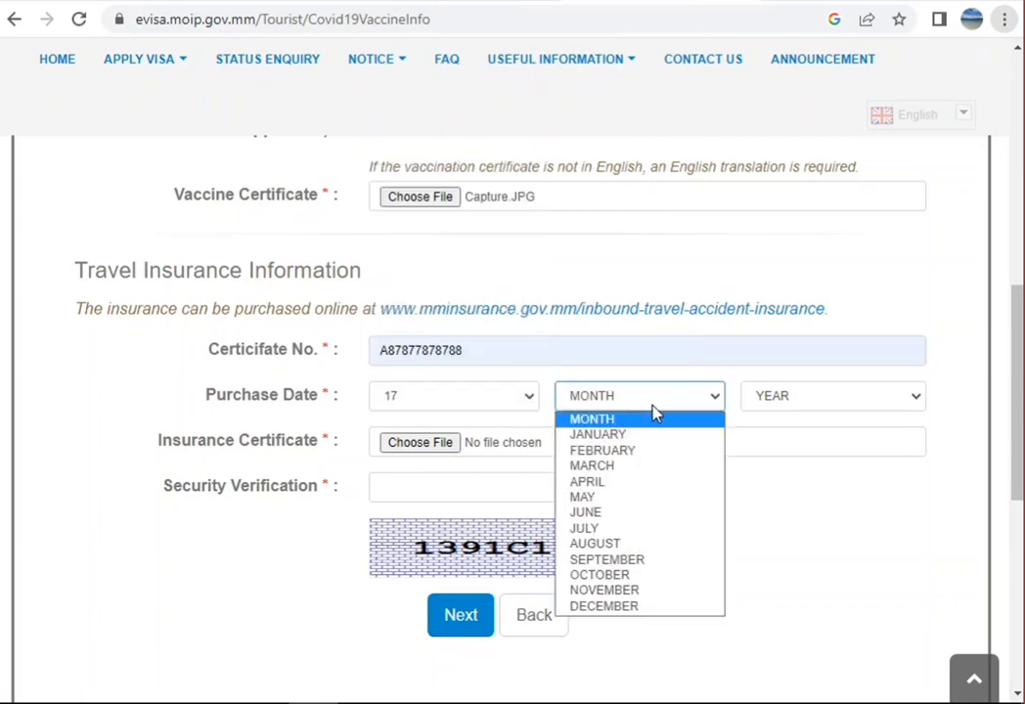
pyautogui.click(622, 466)
pyautogui.click(765, 403)
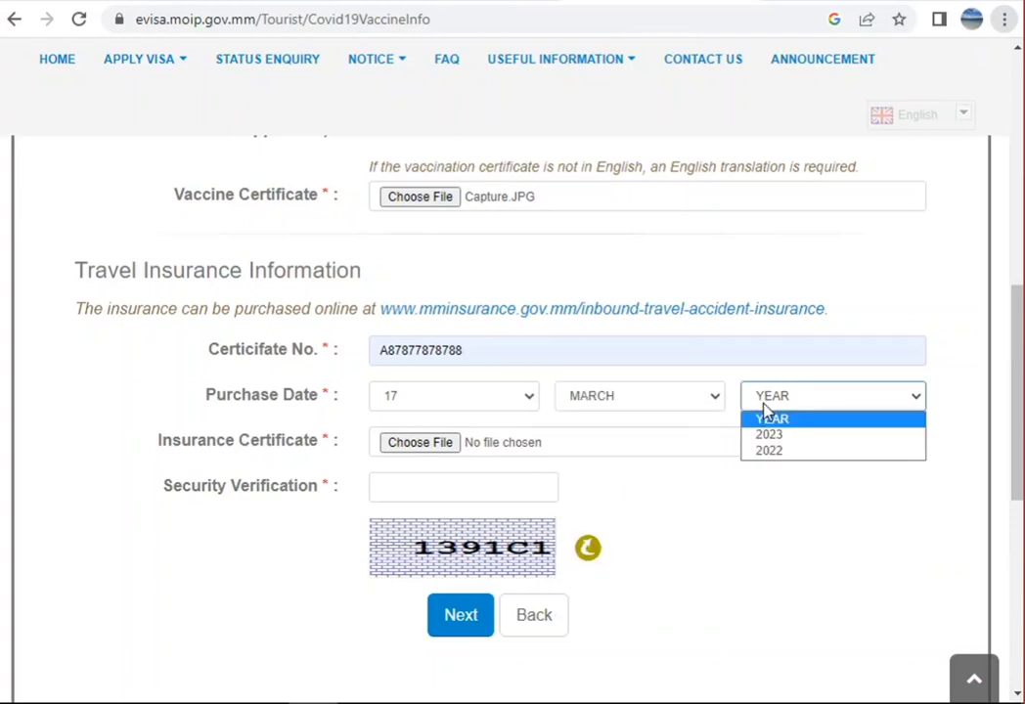
pyautogui.click(768, 436)
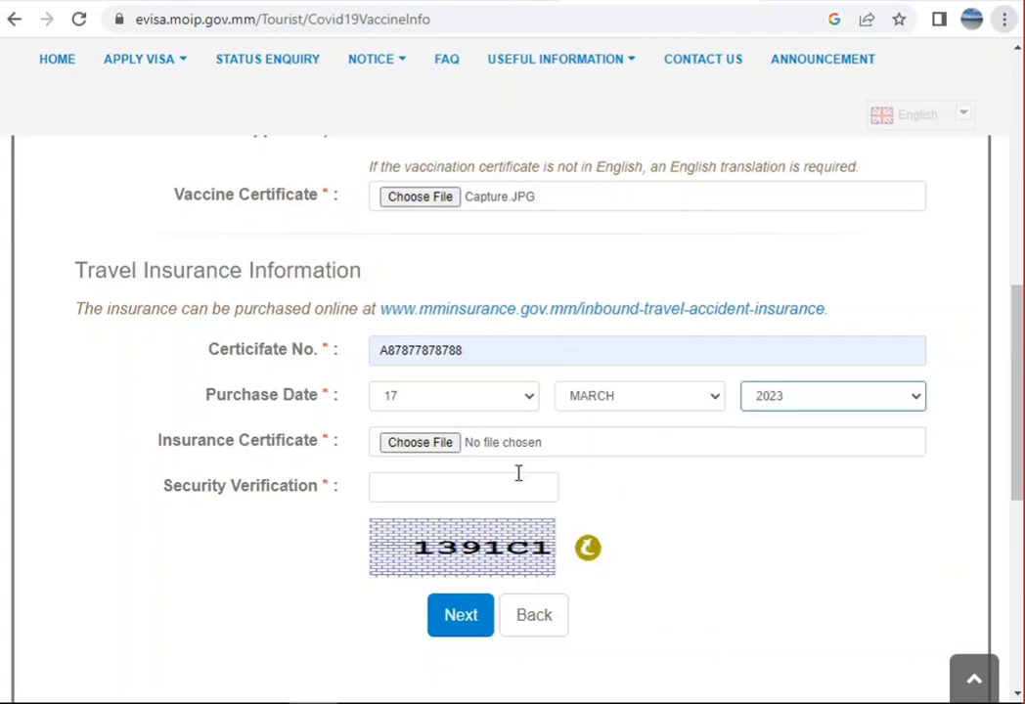
# - Attach the por1 image from the Pictures folder as the insurance certificate
pyautogui.click(451, 443)
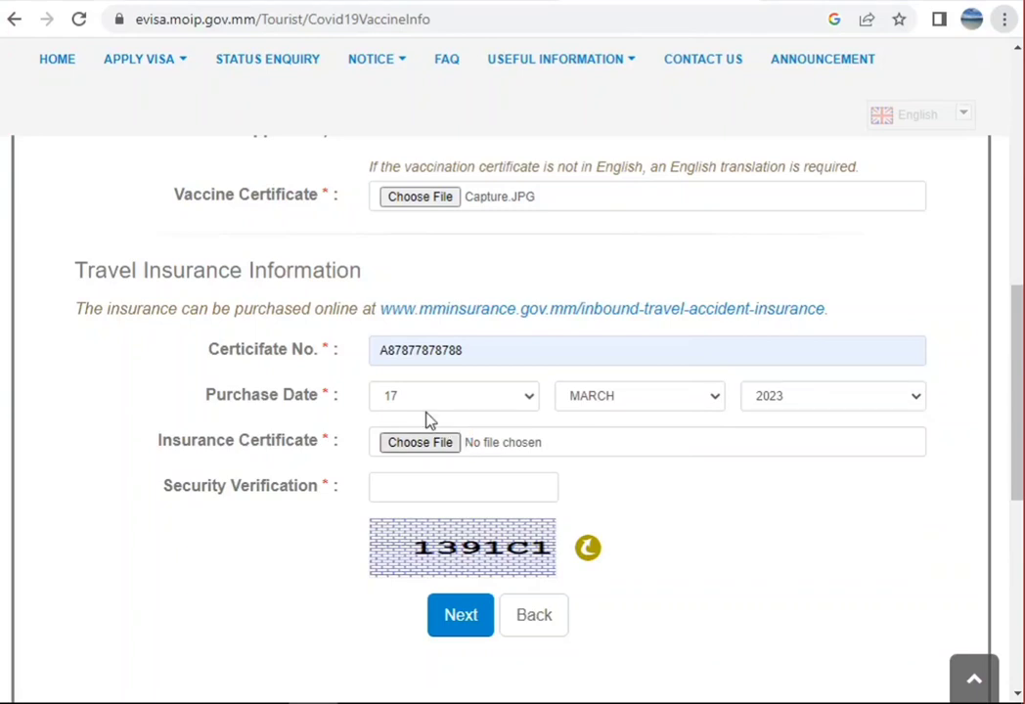
pyautogui.click(316, 140)
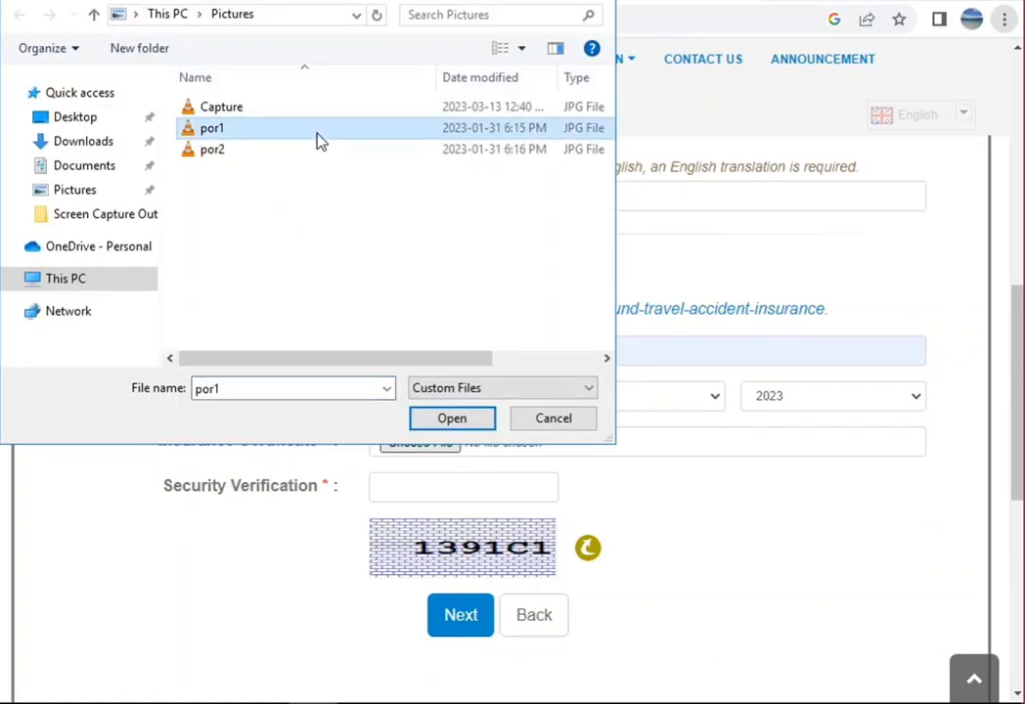
pyautogui.click(462, 427)
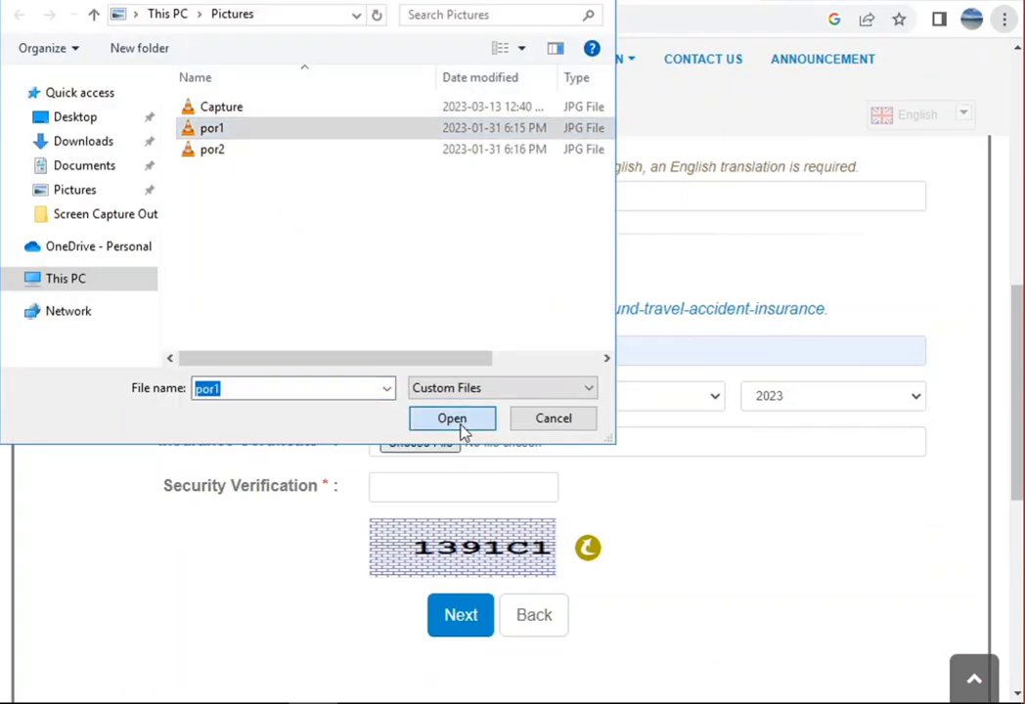
# - Enter the displayed security verification code and submit the vaccine and travel insurance information
pyautogui.click(430, 485)
pyautogui.write('13')
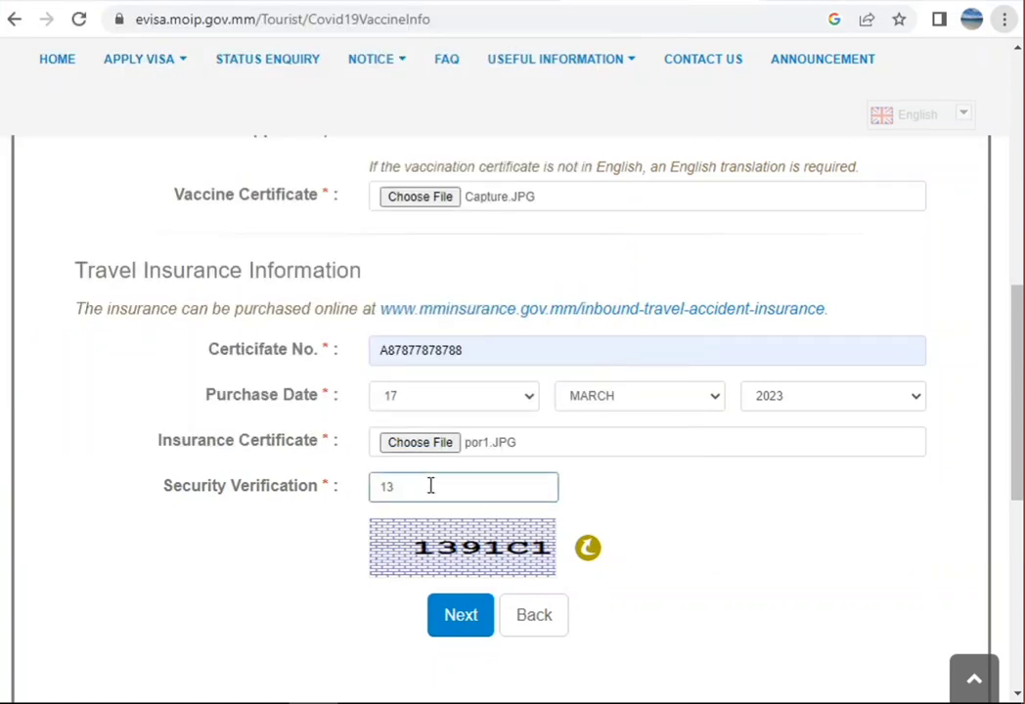
pyautogui.write('91C1')
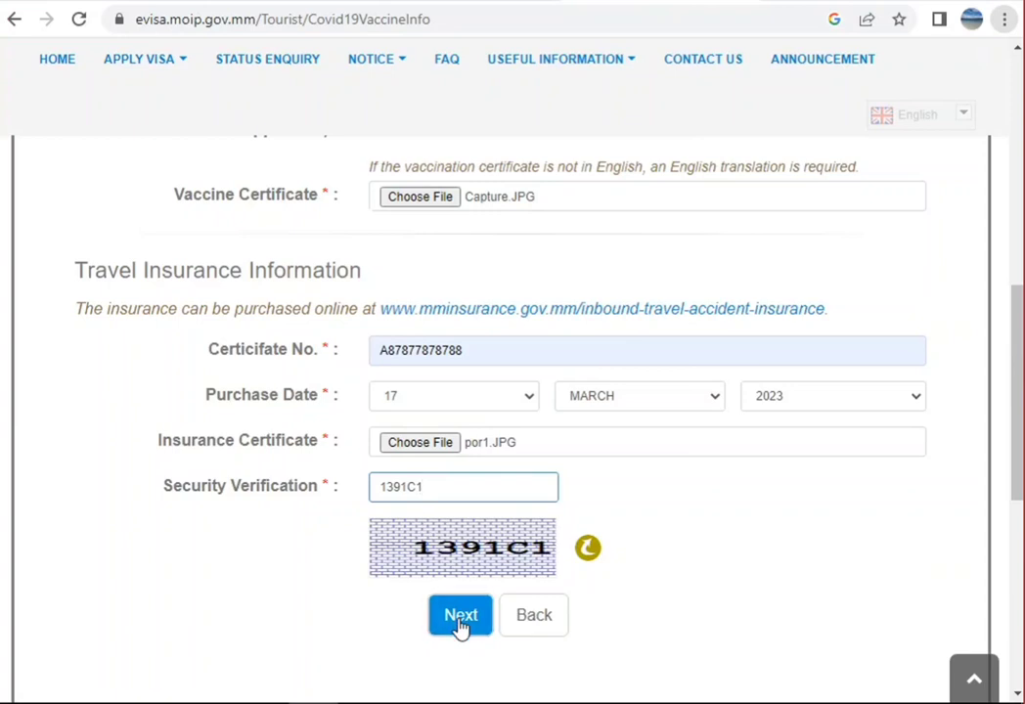
pyautogui.click(460, 616)
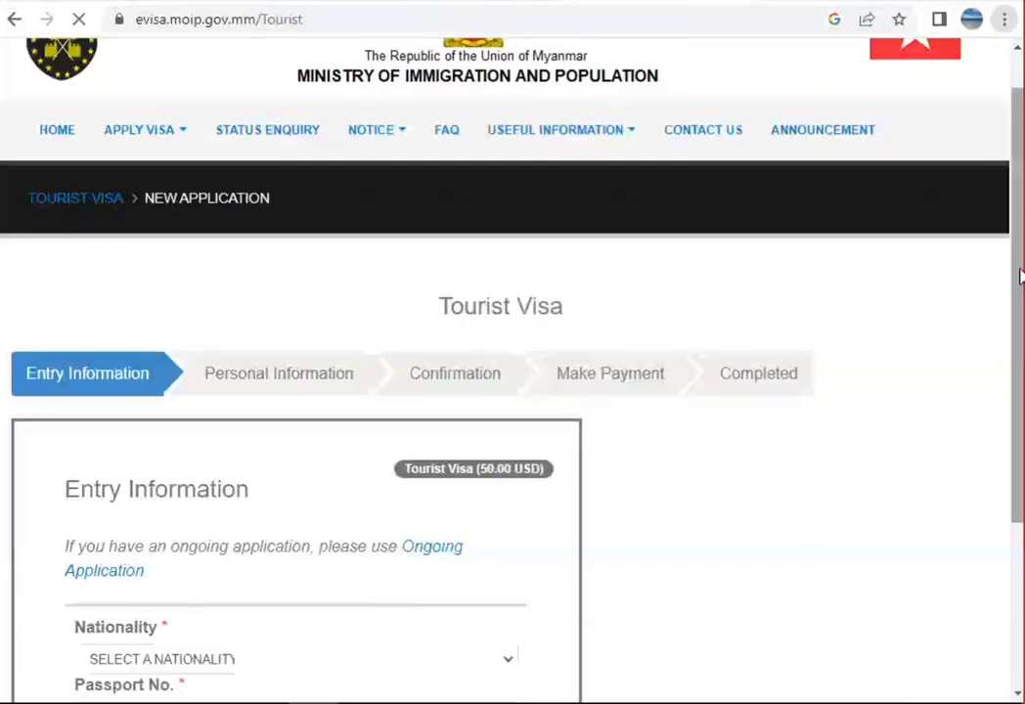
# - Select India as the nationality, fill in the passport number, and enter the same e-mail address in both e-mail fields
pyautogui.scroll(-3, 1019, 277)
pyautogui.click(506, 421)
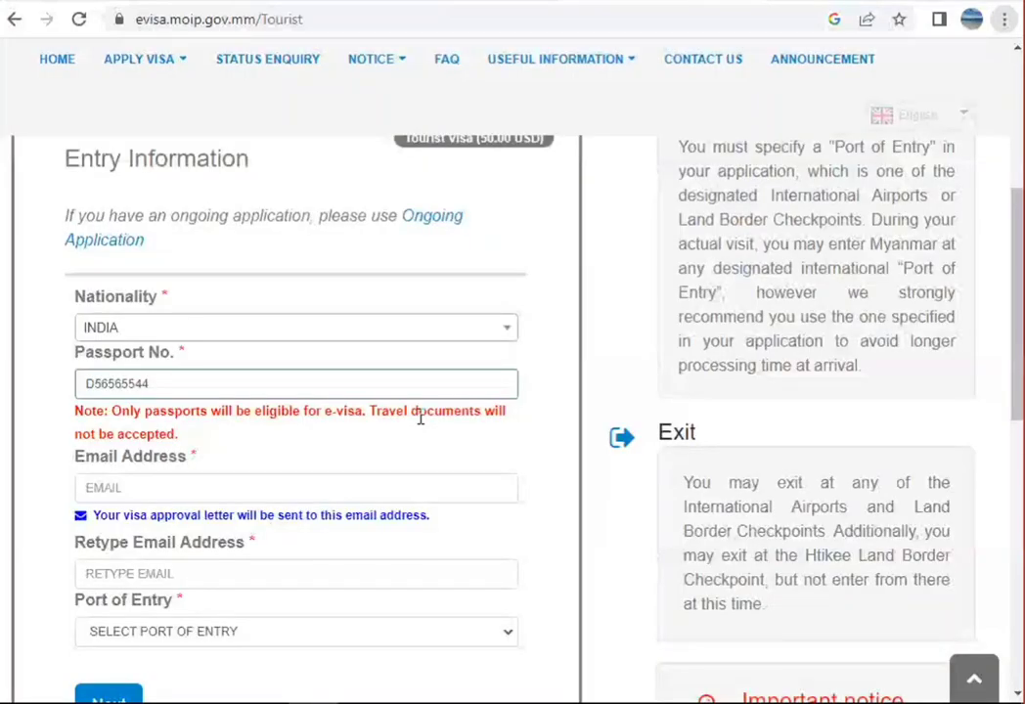
pyautogui.click(394, 486)
pyautogui.write('noemail@noemal.commm')
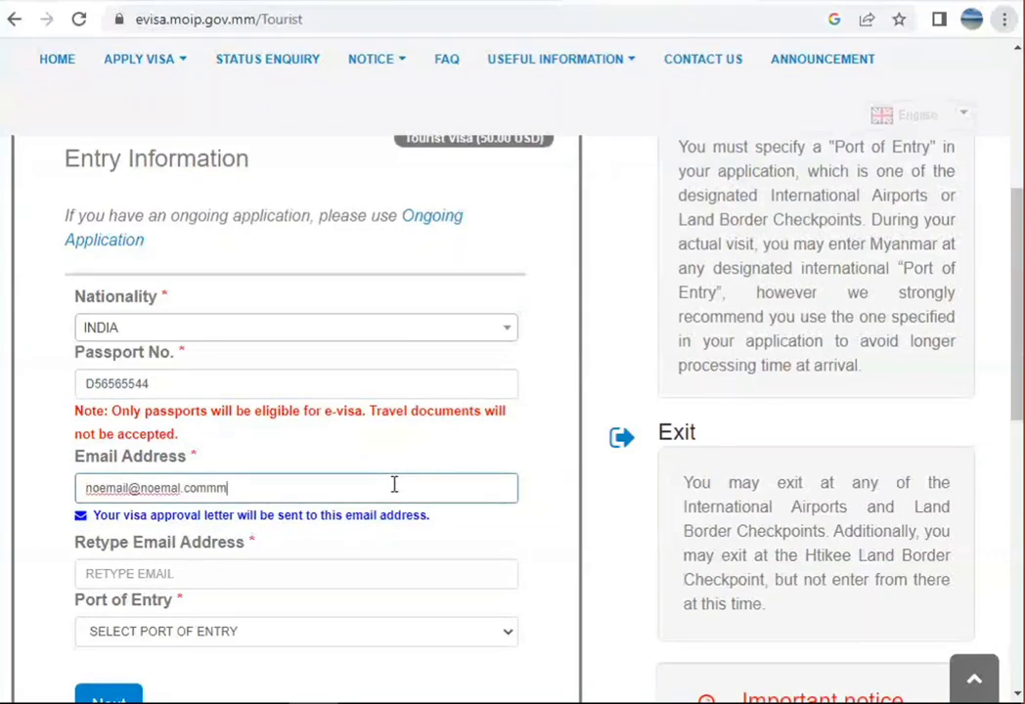
pyautogui.press('Tab')
pyautogui.write('noemai')
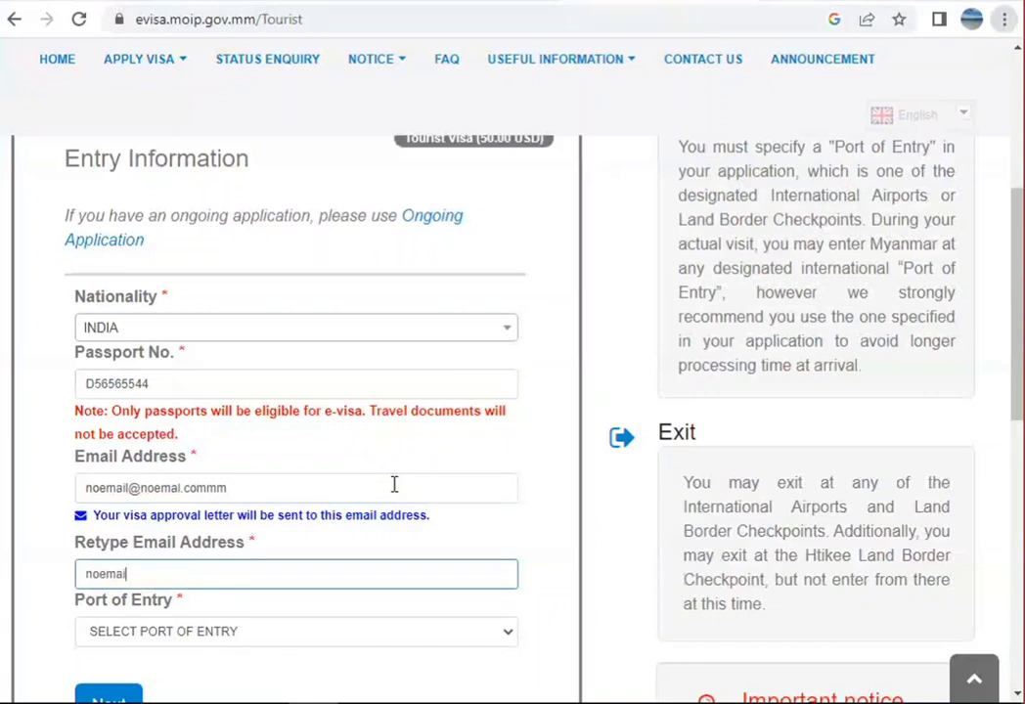
pyautogui.write('l@noemail.commm')
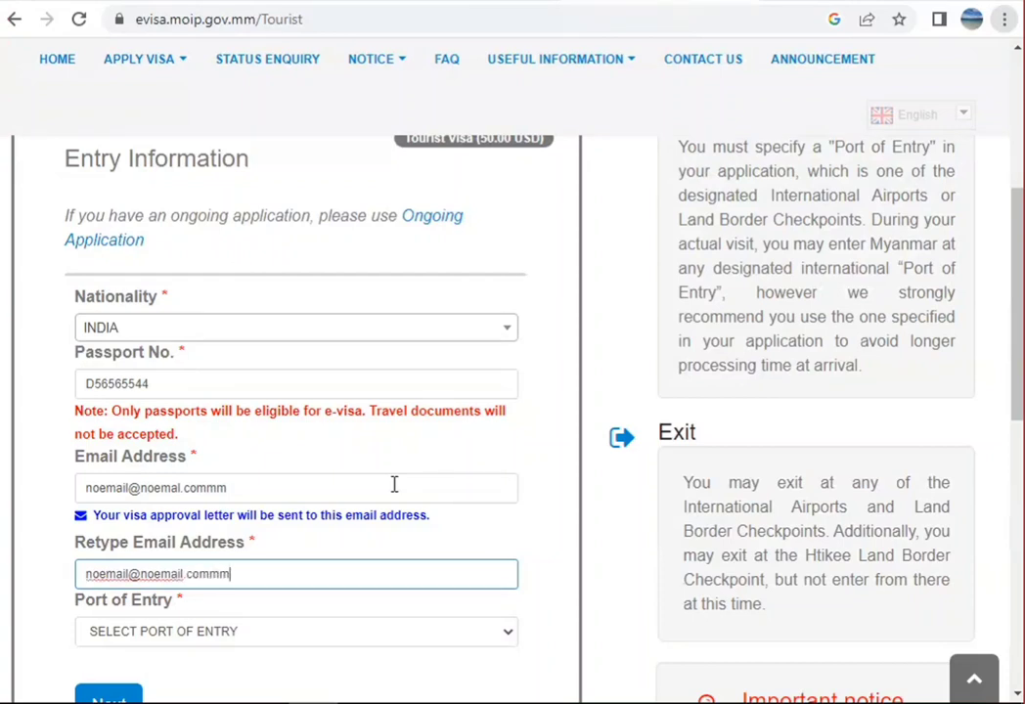
pyautogui.press('Tab')
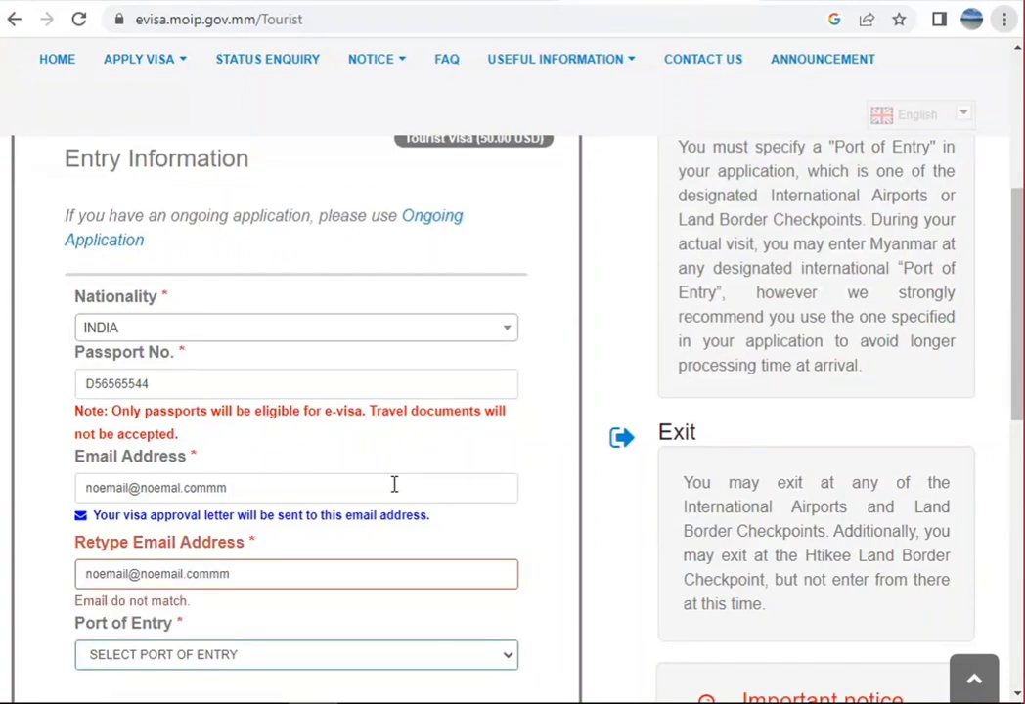
pyautogui.click(180, 576)
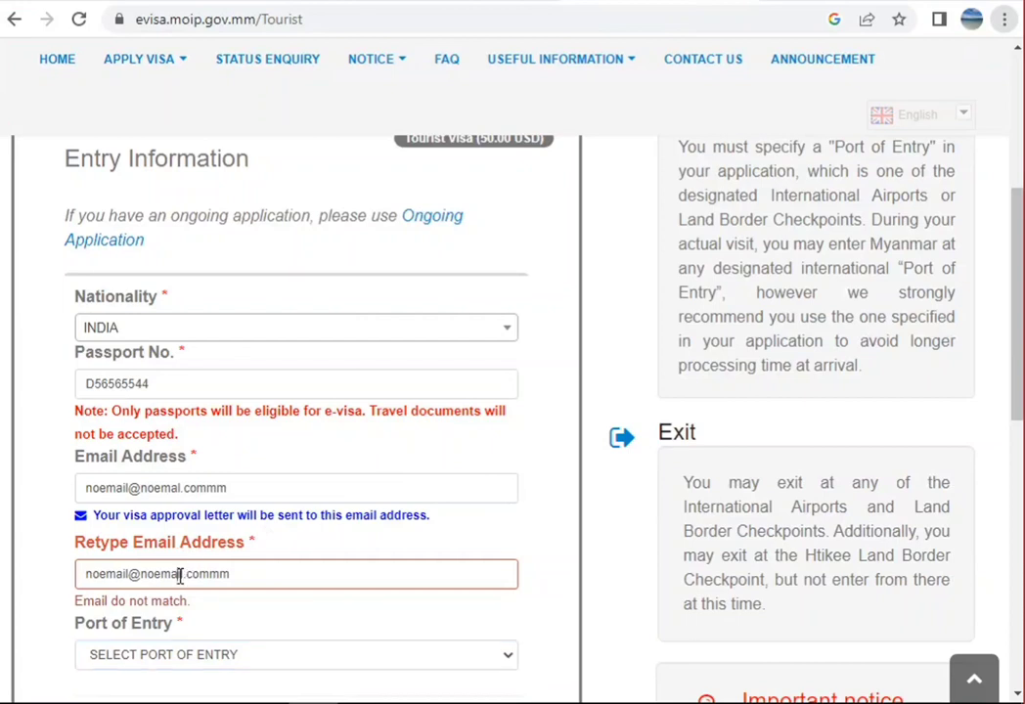
pyautogui.press('BackSpace')
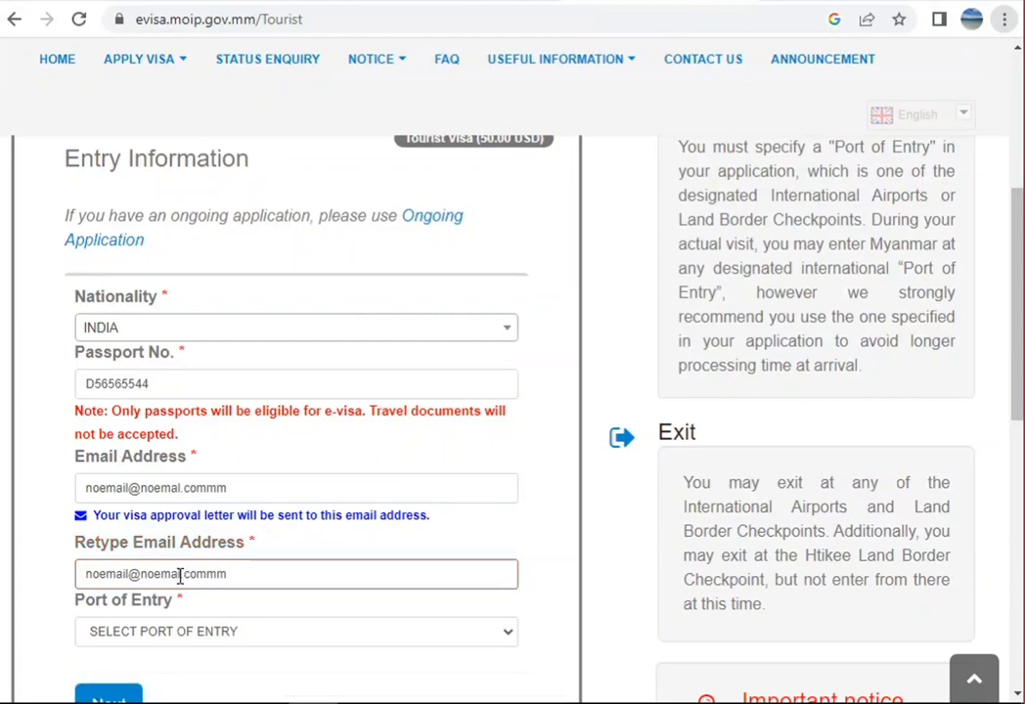
# - Choose Yangon International Airport as the port of entry and proceed by agreeing to the tourist visa terms and conditions
pyautogui.click(172, 638)
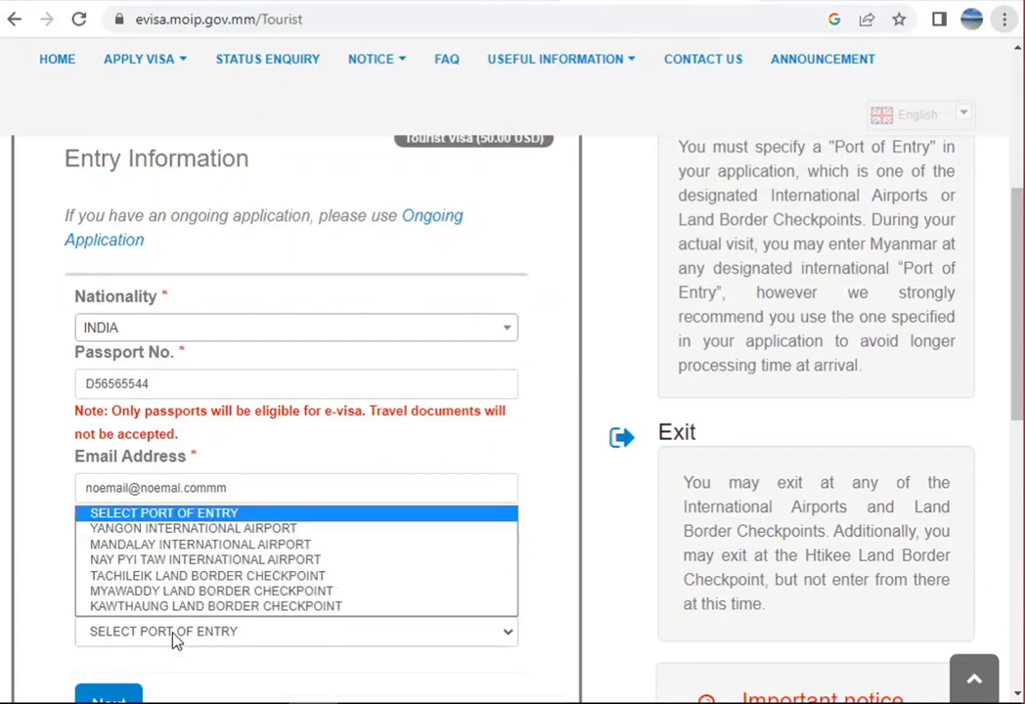
pyautogui.click(173, 532)
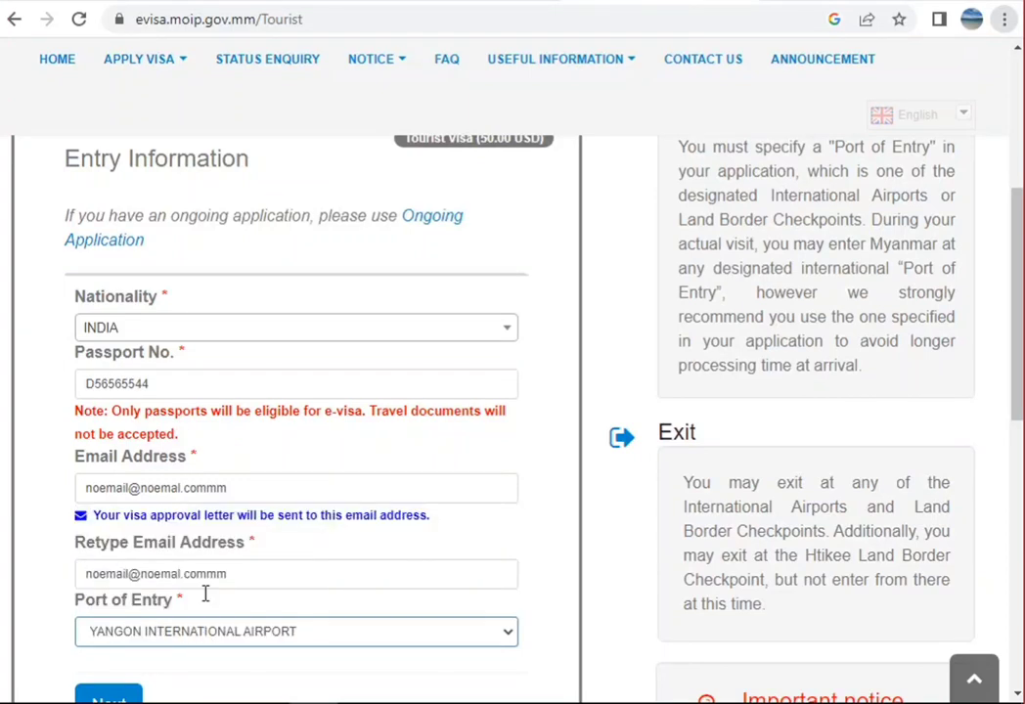
pyautogui.click(111, 697)
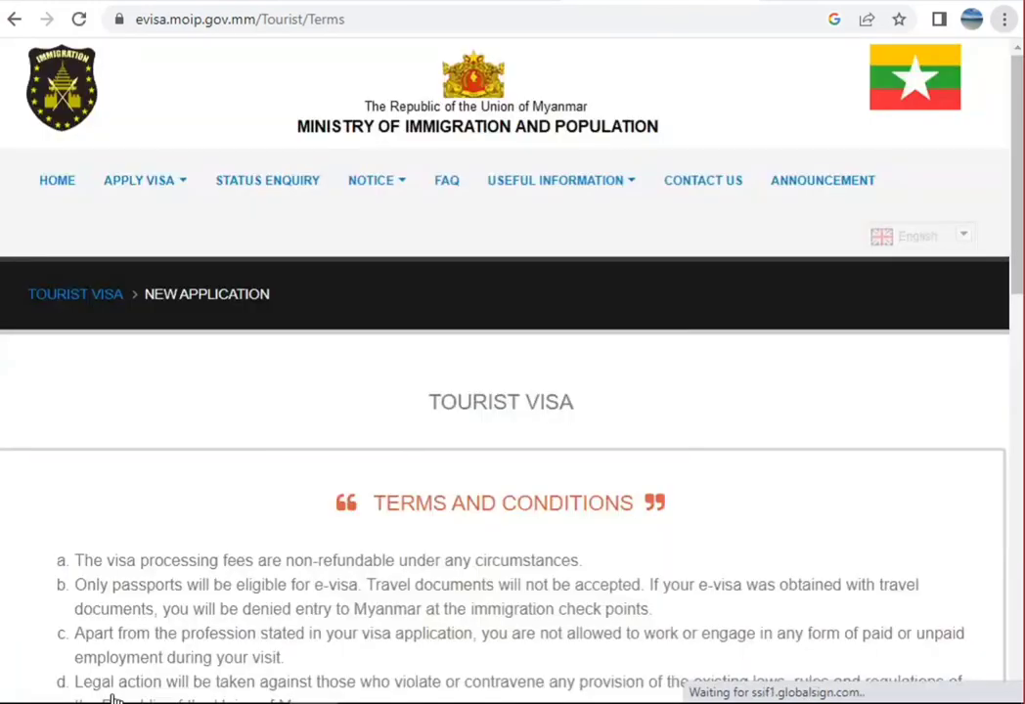
pyautogui.moveTo(1017, 248); pyautogui.dragTo(1013, 470)
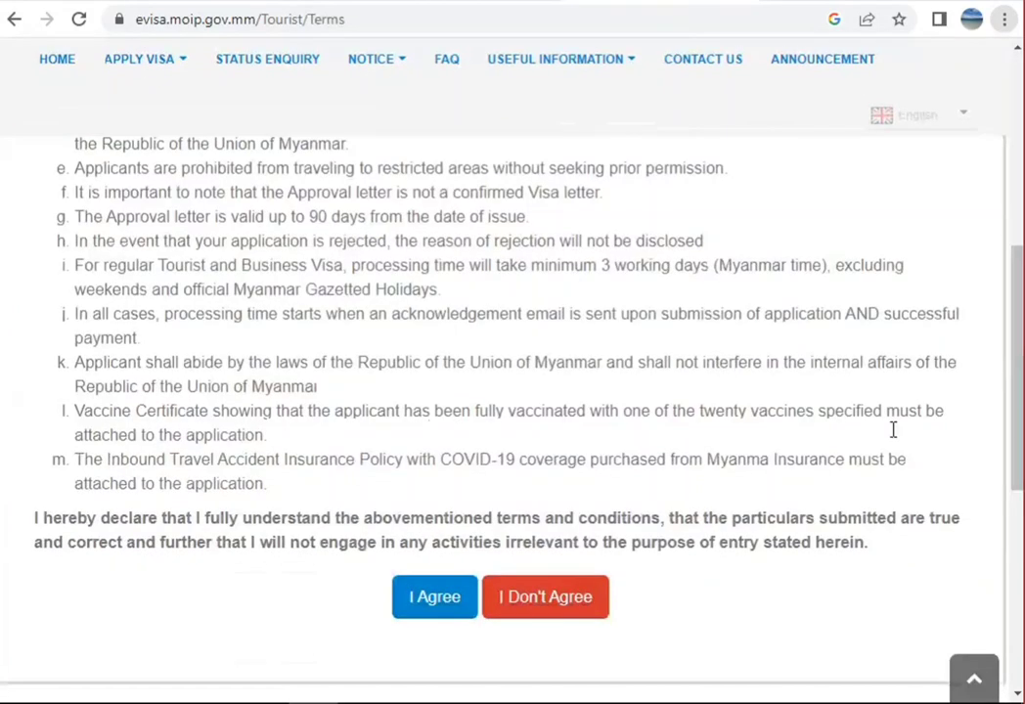
pyautogui.click(452, 598)
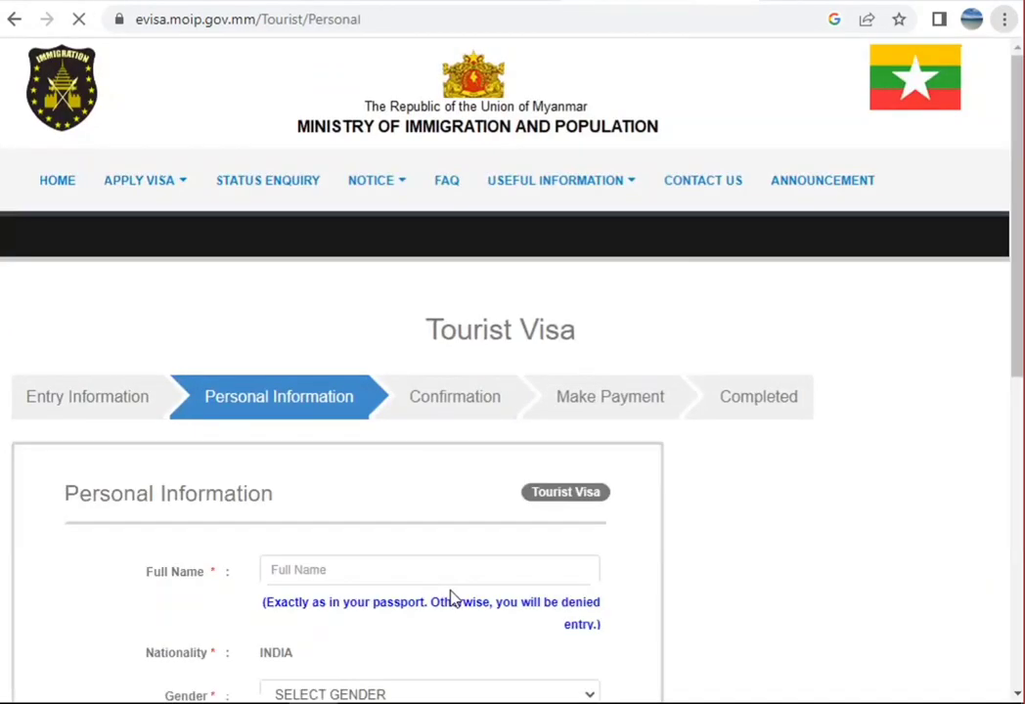
# - Fill in the applicant's full name and date of birth, with gender MALE and occupation IT ENGINEER
pyautogui.click(1017, 200)
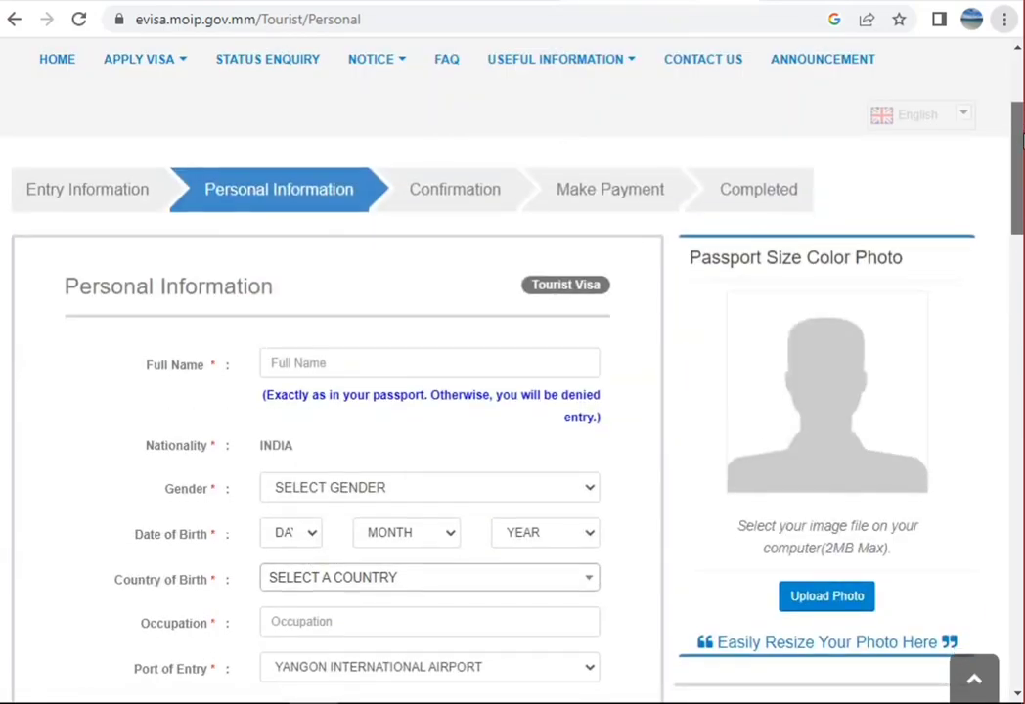
pyautogui.moveTo(1019, 159); pyautogui.dragTo(1019, 398)
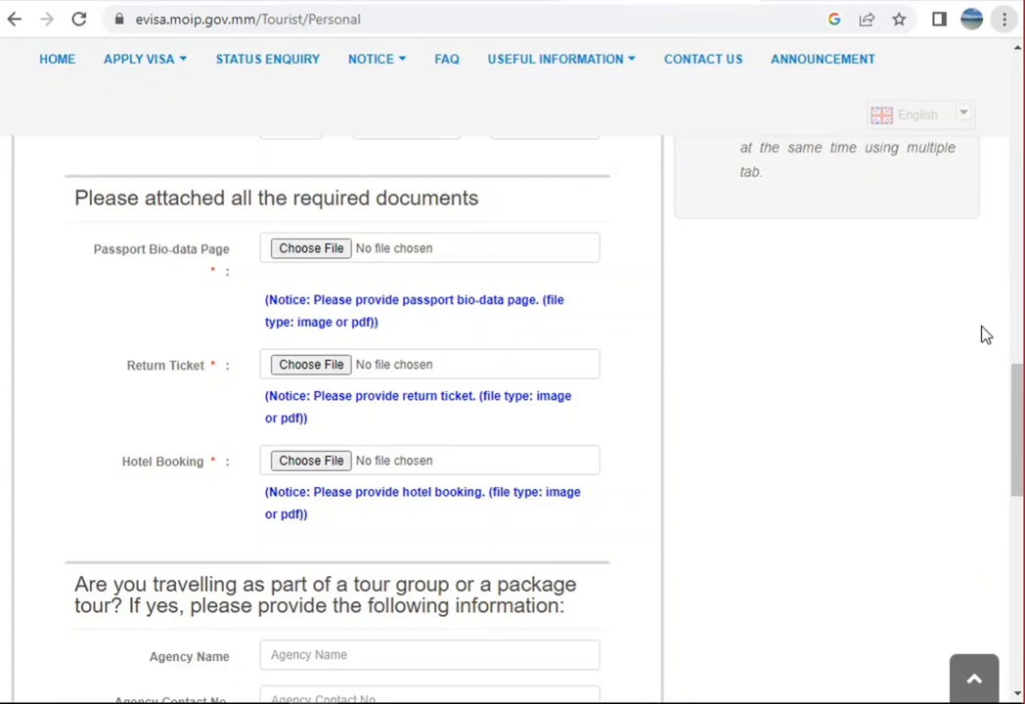
pyautogui.moveTo(1016, 393); pyautogui.dragTo(1017, 170)
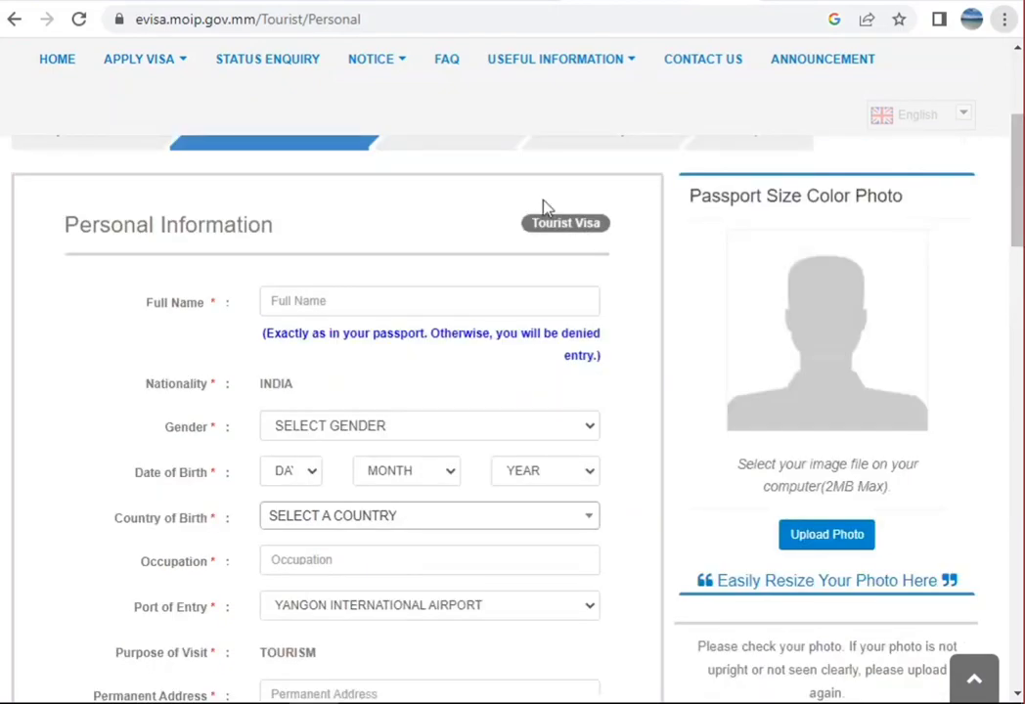
pyautogui.click(488, 307)
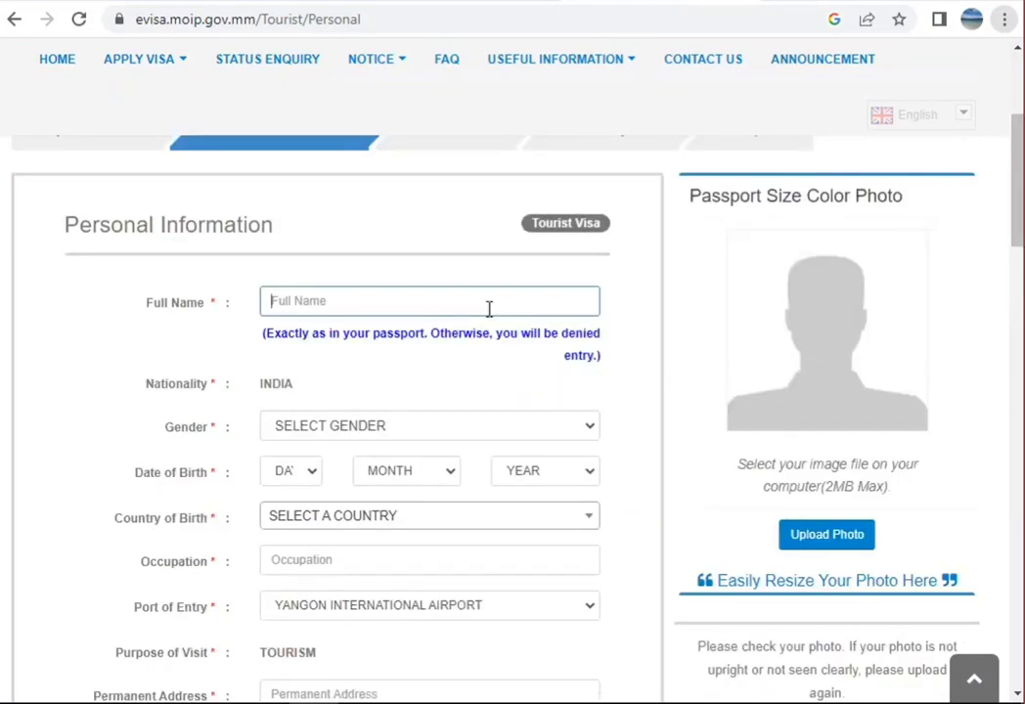
pyautogui.write('JOHN SMITH')
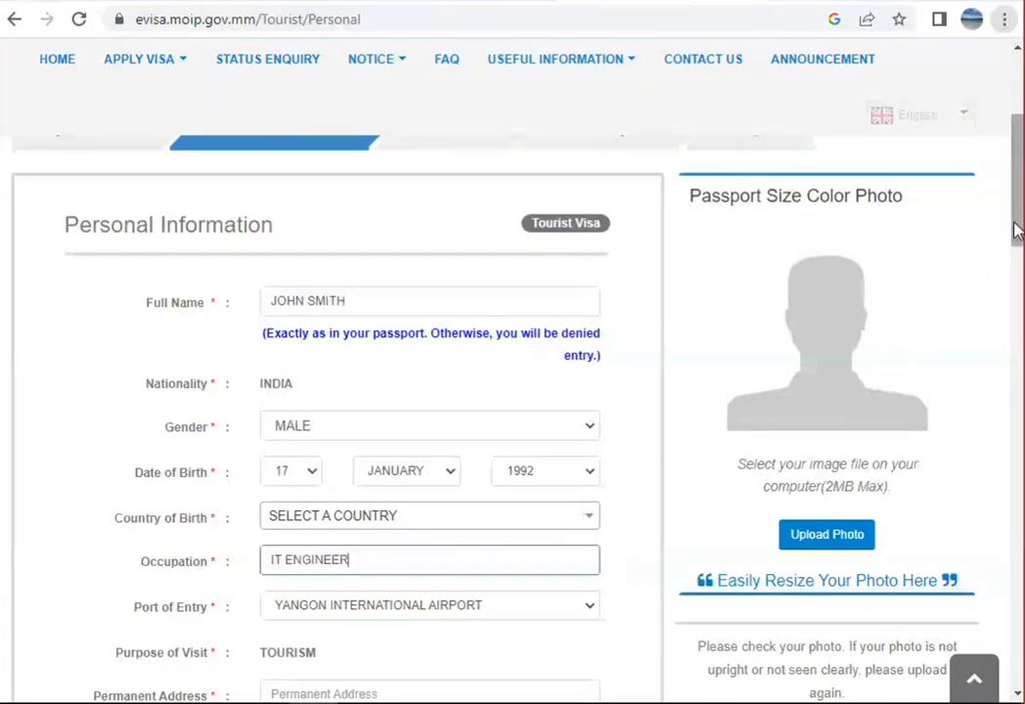
# - Set the country of the permanent address to India
pyautogui.moveTo(1016, 230); pyautogui.dragTo(1018, 293)
pyautogui.click(492, 437)
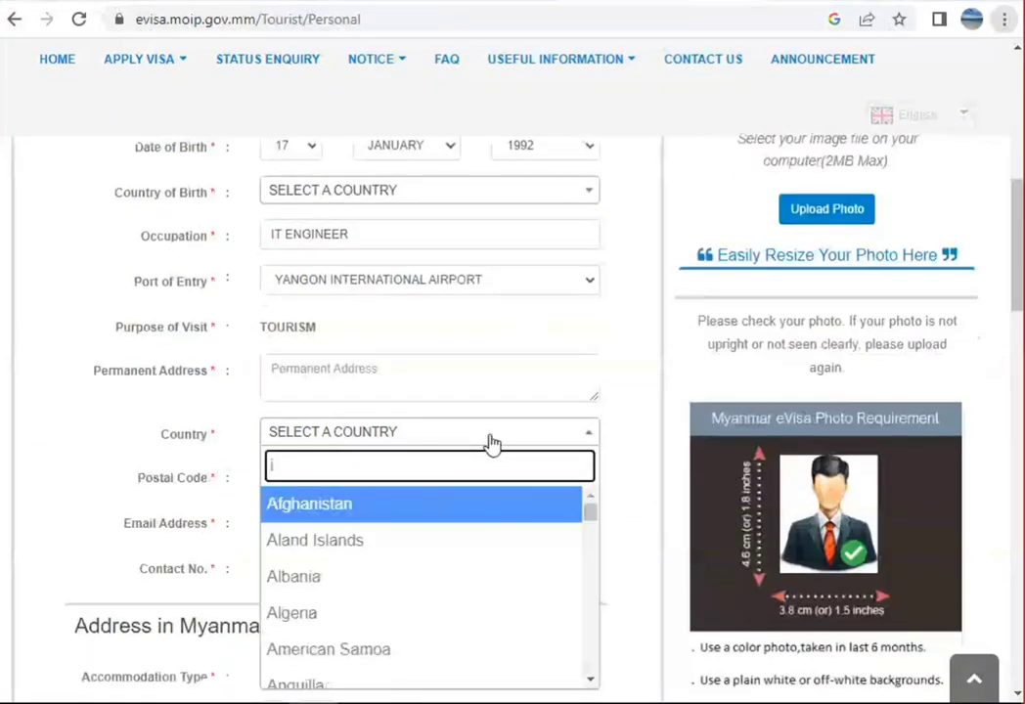
pyautogui.write('indi')
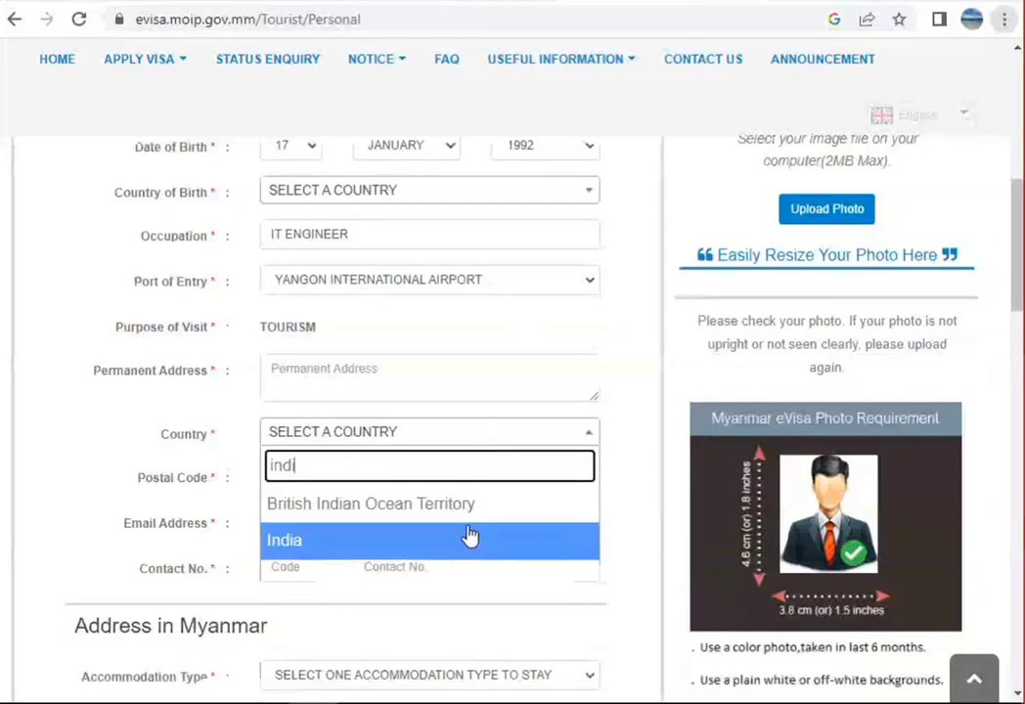
pyautogui.click(470, 541)
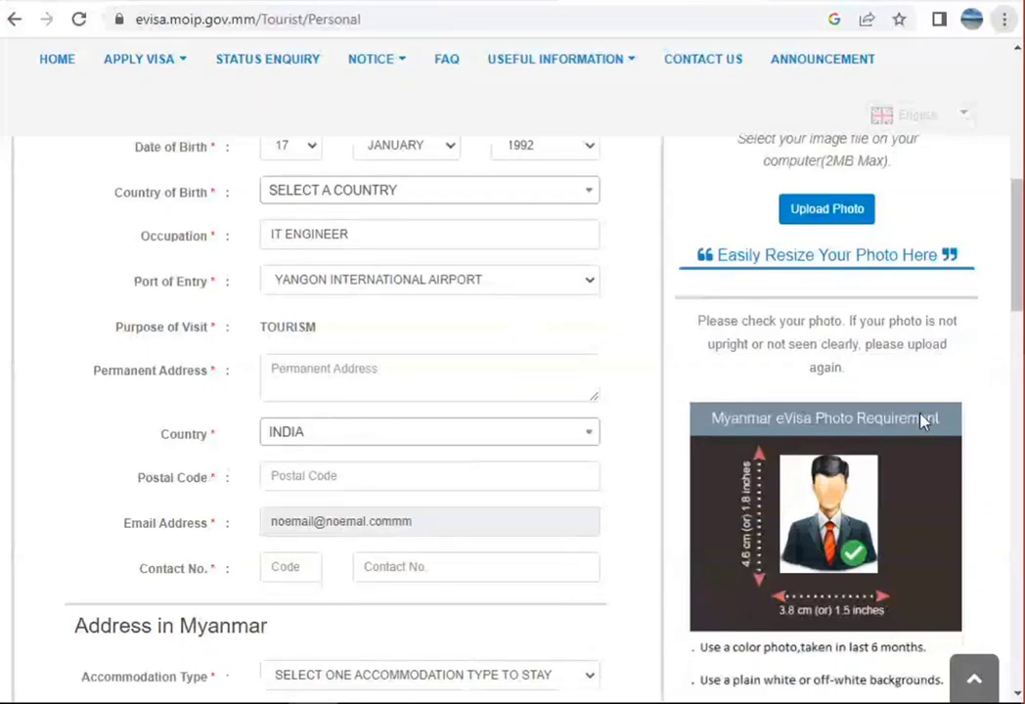
# - Set the passport's country of issue to India in the passport information section
pyautogui.moveTo(1017, 247); pyautogui.dragTo(1017, 377)
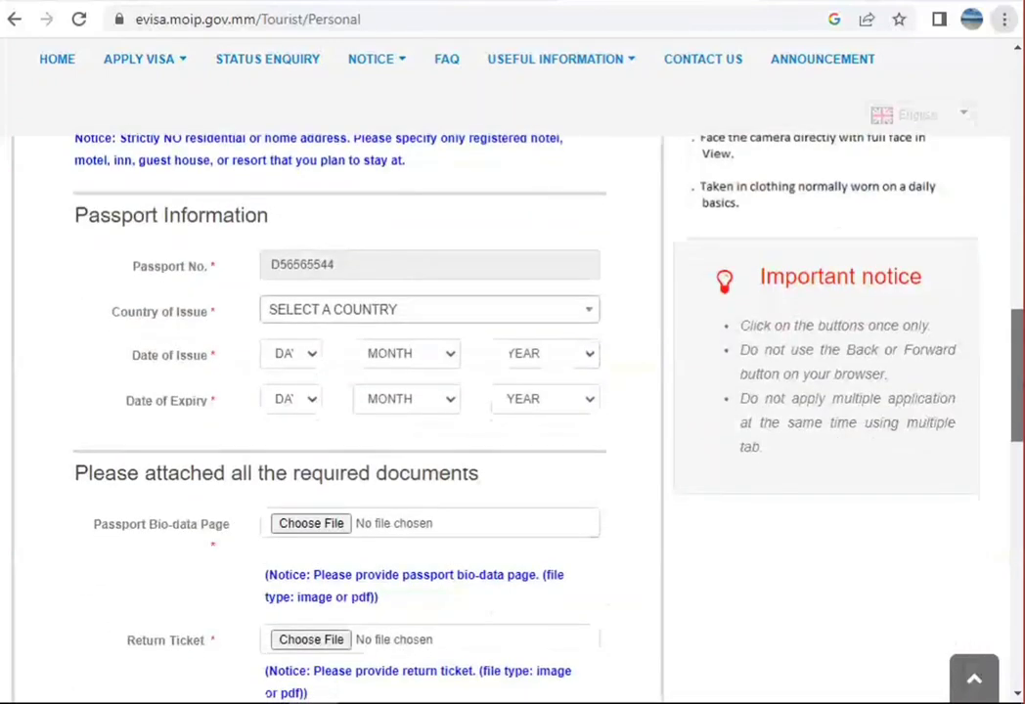
pyautogui.click(578, 322)
pyautogui.write('u')
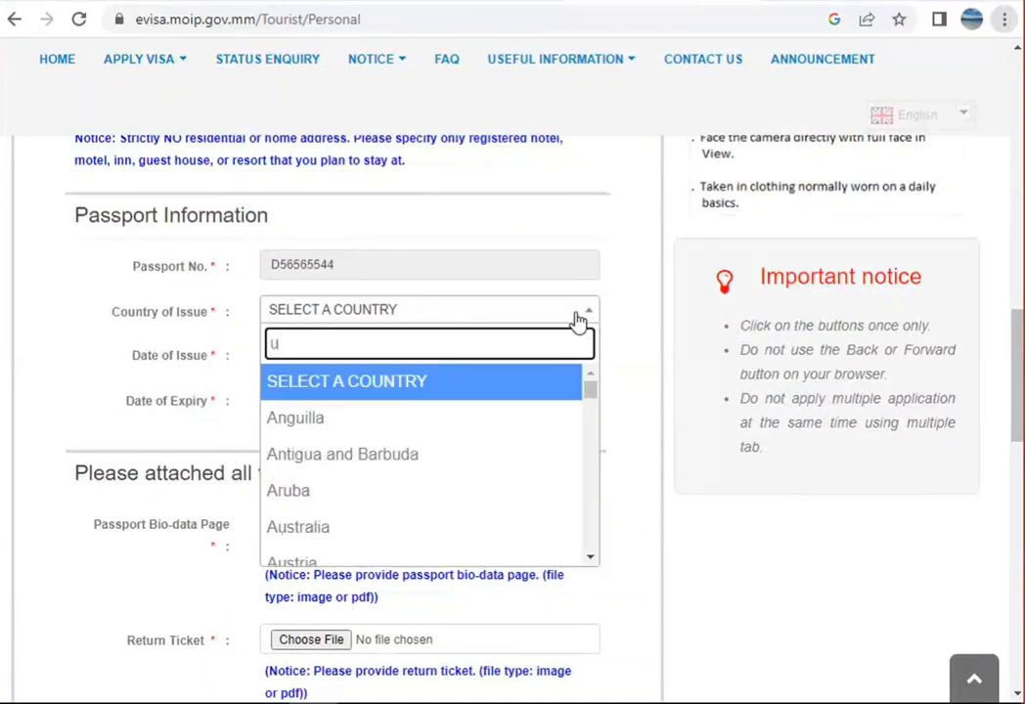
pyautogui.press('BackSpace')
pyautogui.write('ind')
pyautogui.click(573, 418)
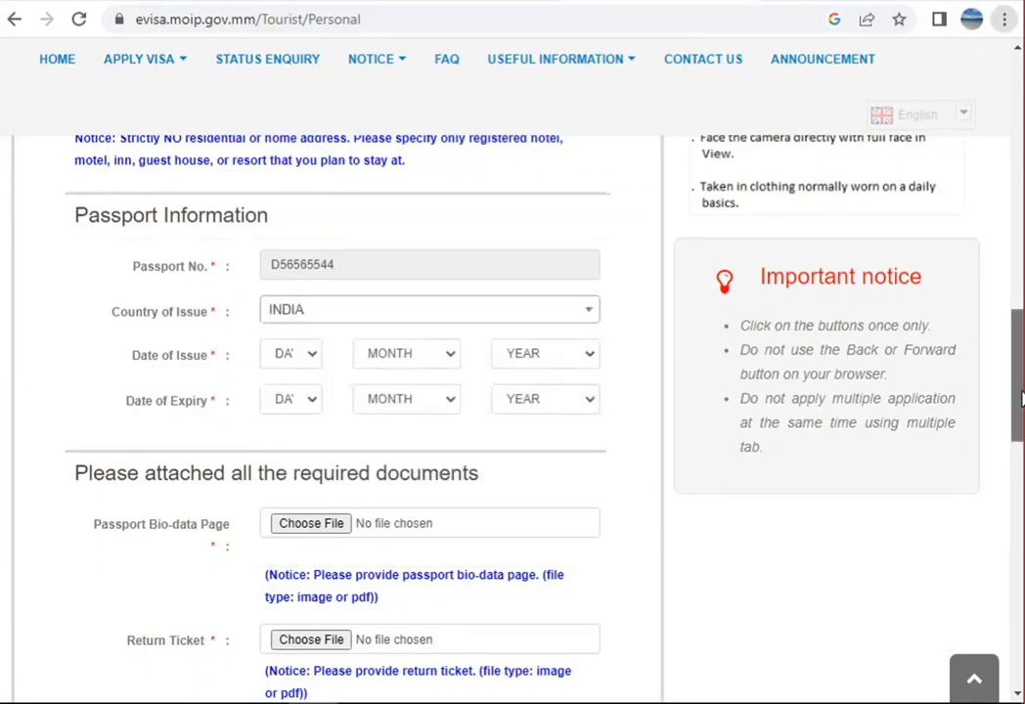
pyautogui.moveTo(1021, 398); pyautogui.dragTo(1015, 72)
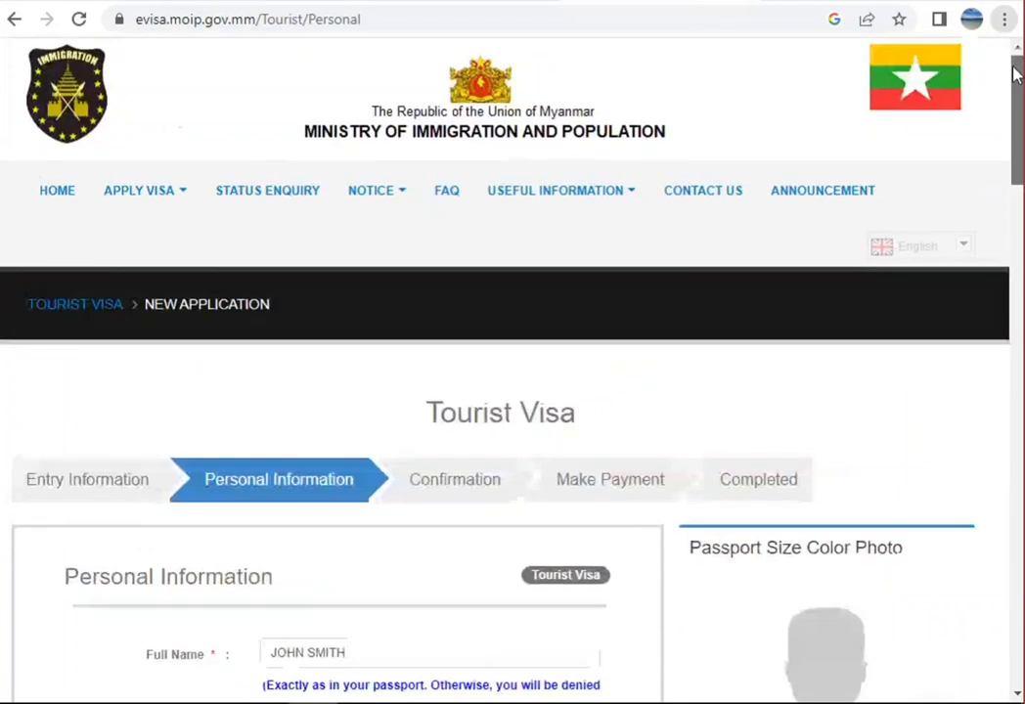